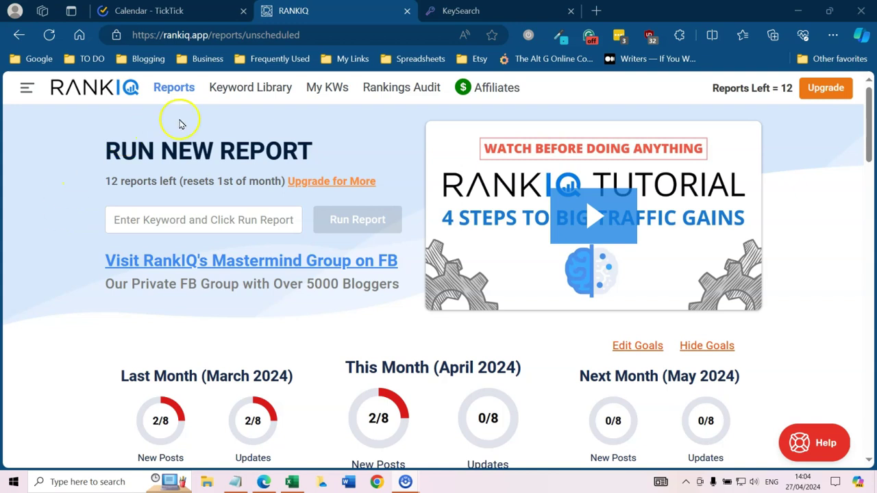
click(235, 95)
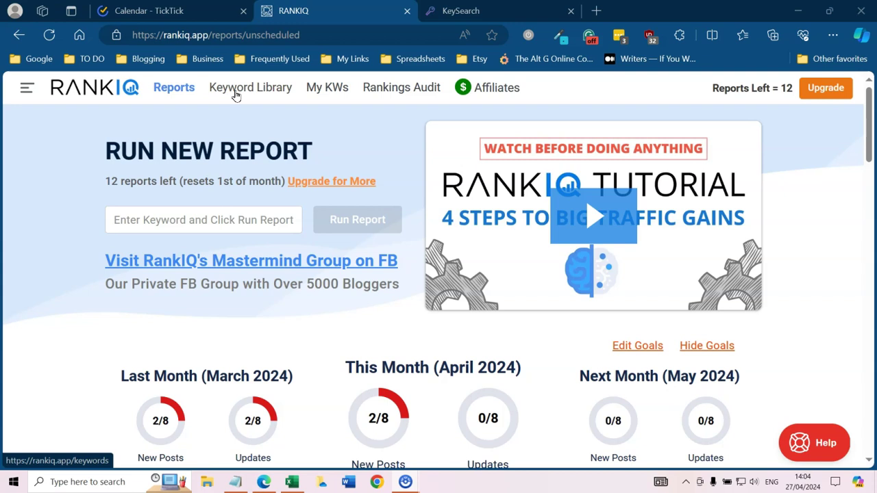
click(219, 144)
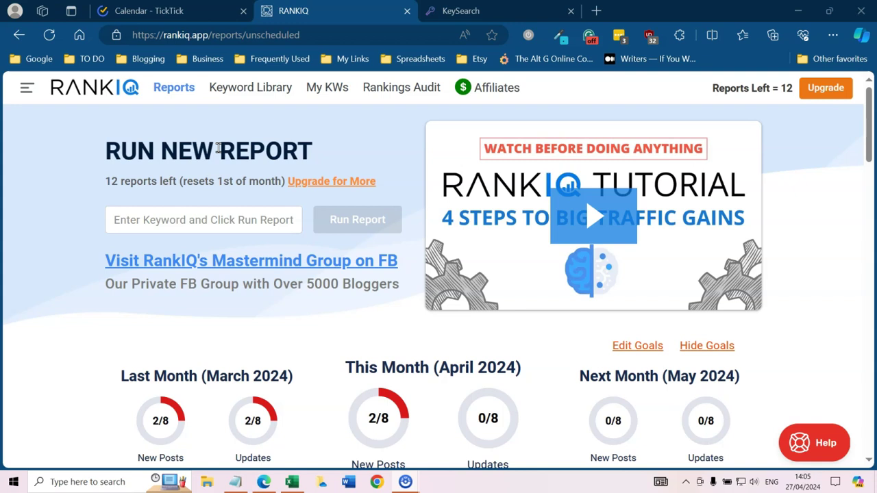
- Switch to KeySearch and examine the Organic Keywords Overview for the site's ranking keywords, positions, volumes and scores
click(498, 10)
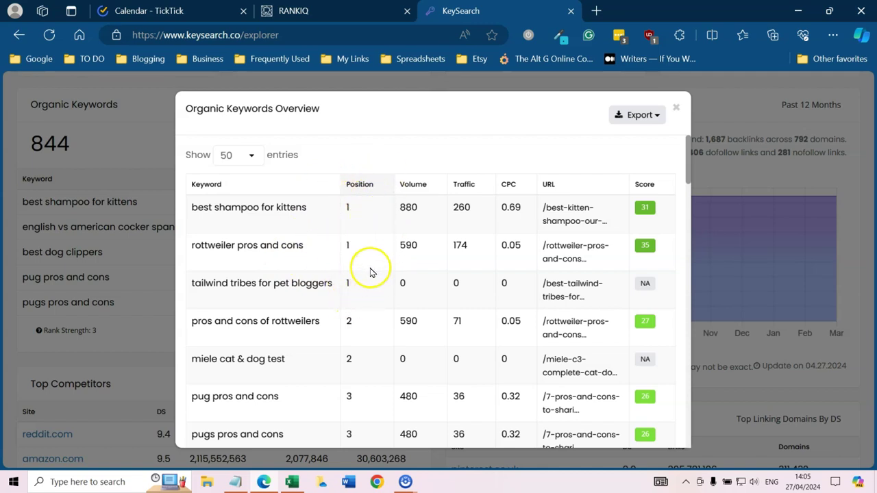
scroll(377, 274, down, 1)
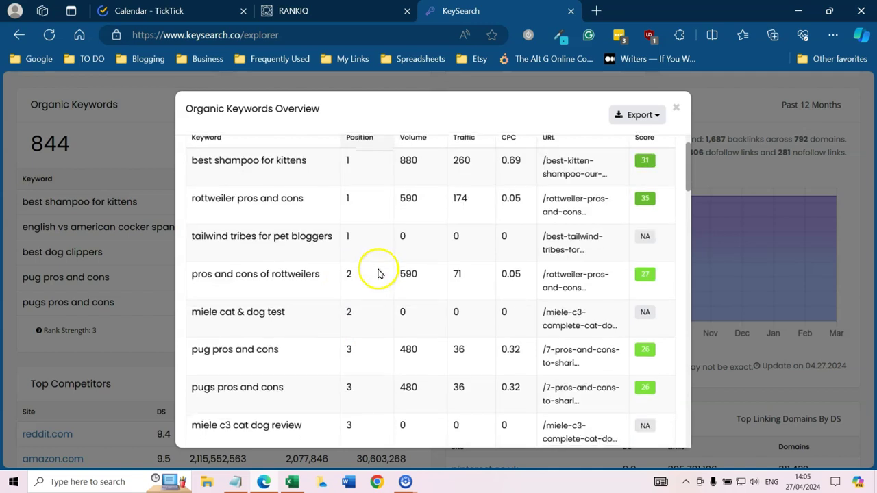
scroll(378, 271, down, 1)
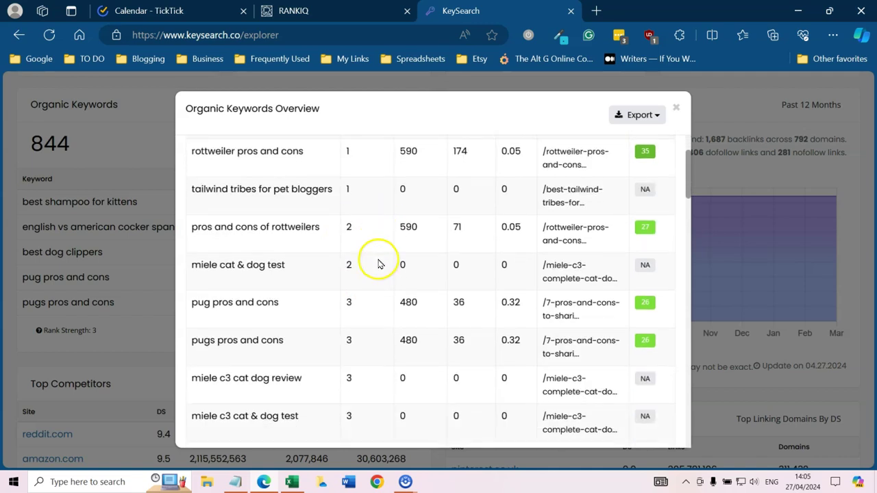
scroll(375, 255, down, 1)
scroll(375, 255, down, 3)
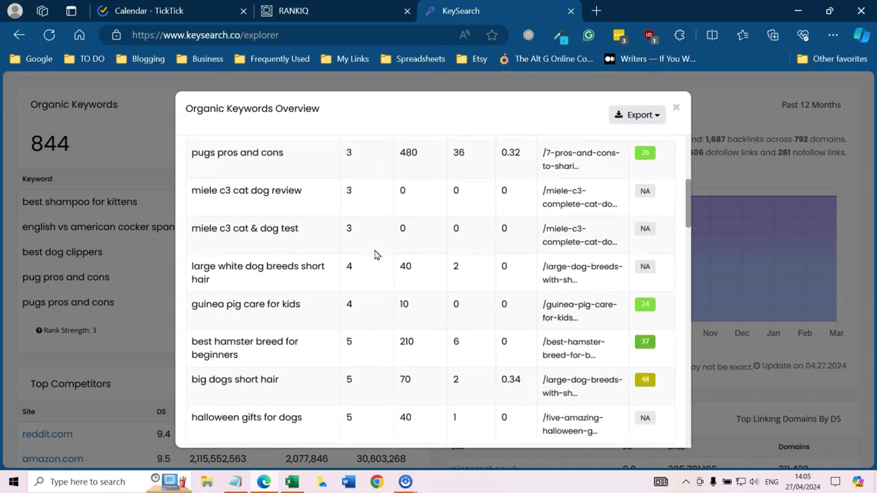
scroll(374, 255, down, 2)
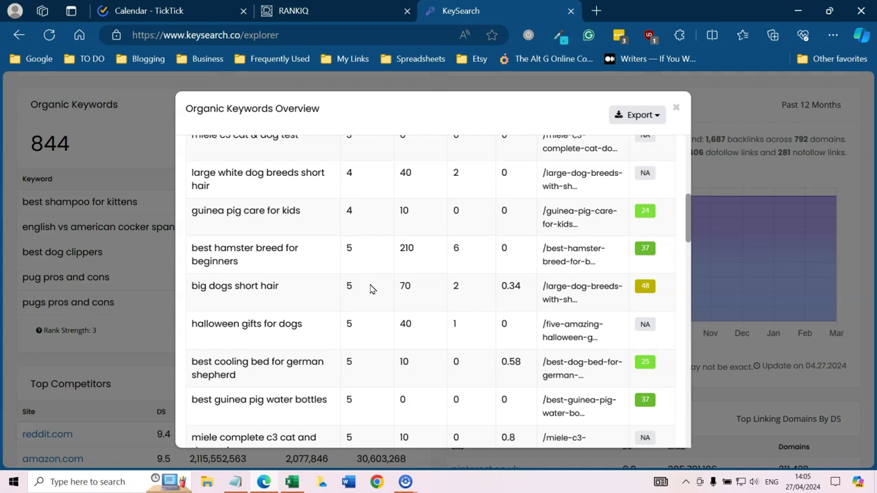
scroll(370, 289, down, 2)
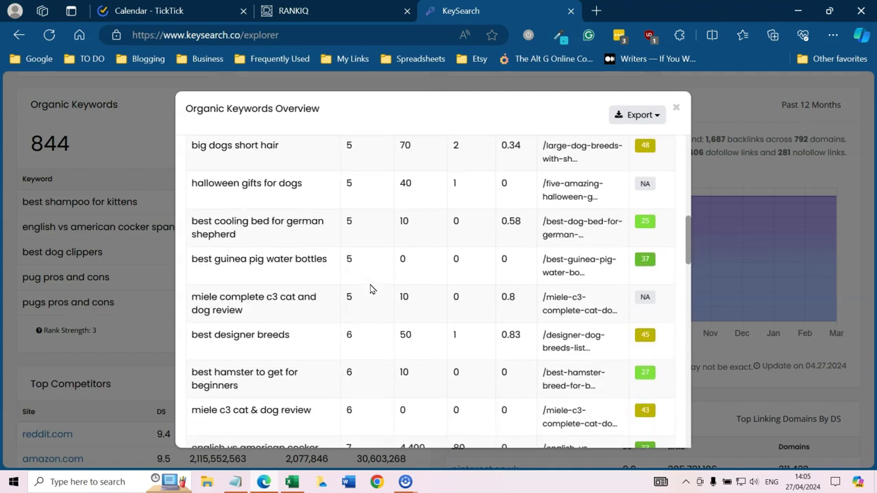
scroll(370, 289, down, 3)
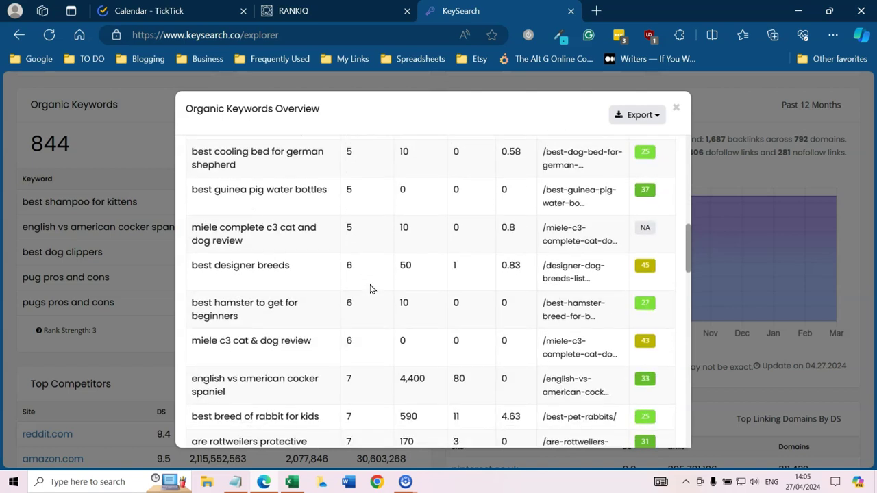
scroll(370, 289, down, 1)
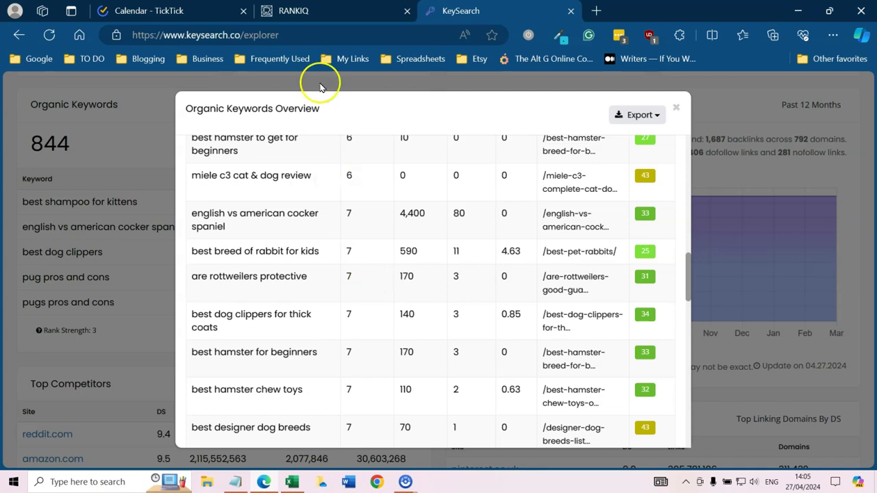
- Return to RankIQ and look over the monthly content goals and the unscheduled reports in the Content Planner
click(318, 11)
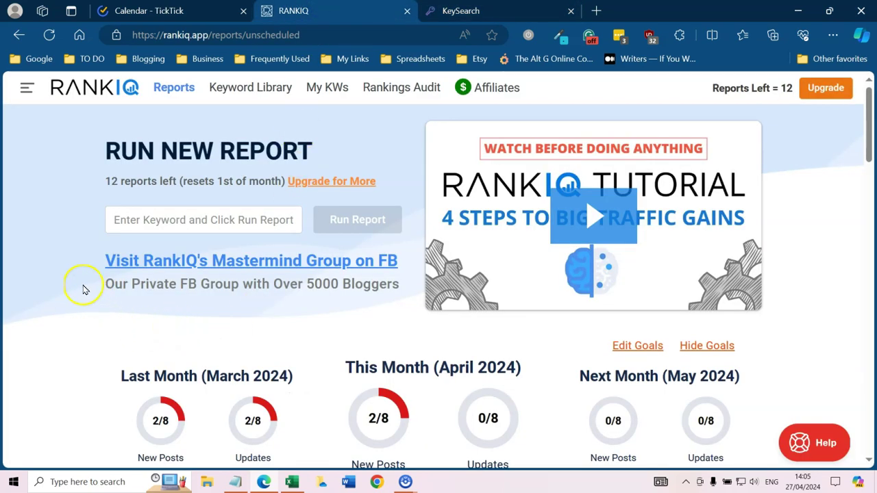
scroll(75, 296, down, 4)
scroll(85, 290, down, 3)
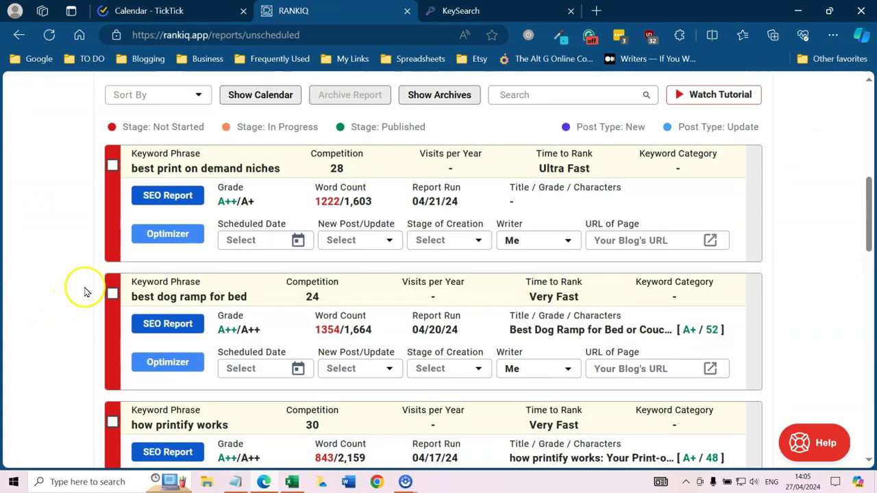
scroll(332, 394, down, 5)
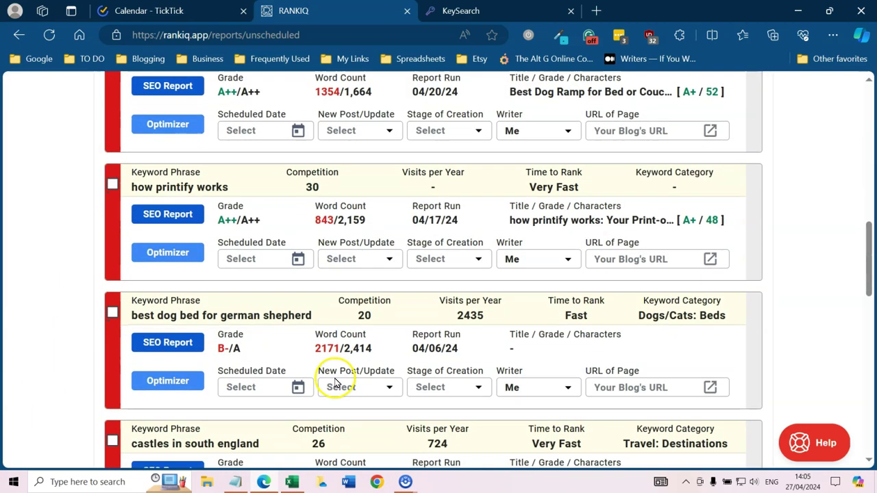
scroll(336, 370, up, 4)
scroll(336, 370, up, 7)
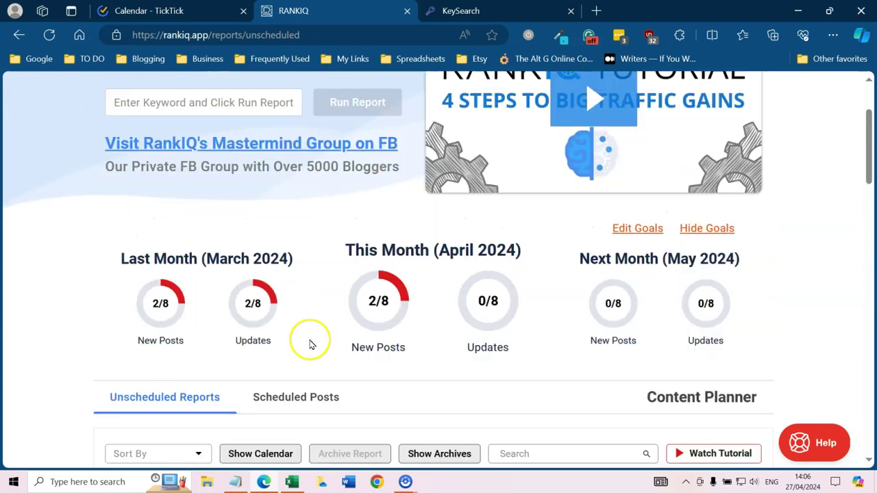
scroll(317, 334, up, 1)
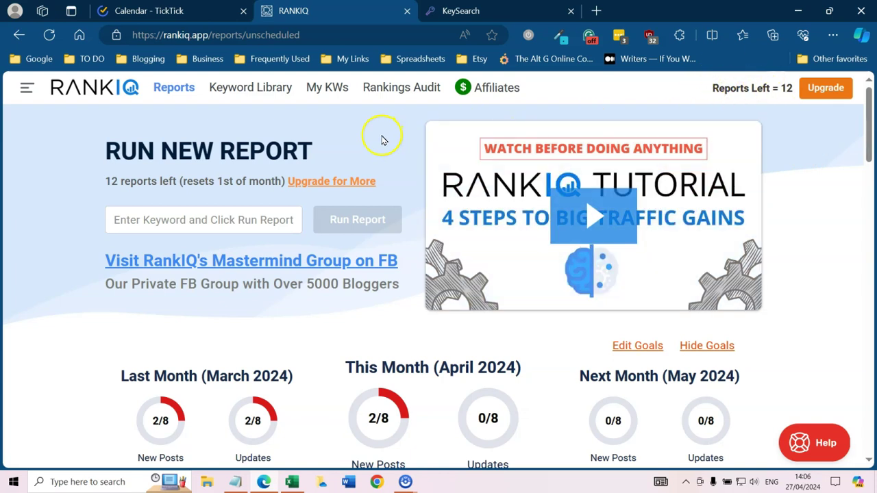
- Open the Keyword Library and its niche list, and look over the pet and UK travel niches listed first
click(238, 92)
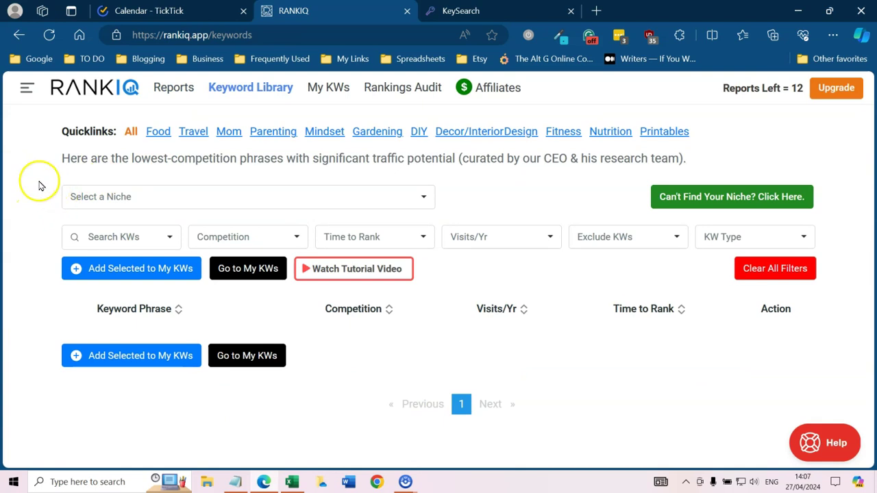
click(164, 197)
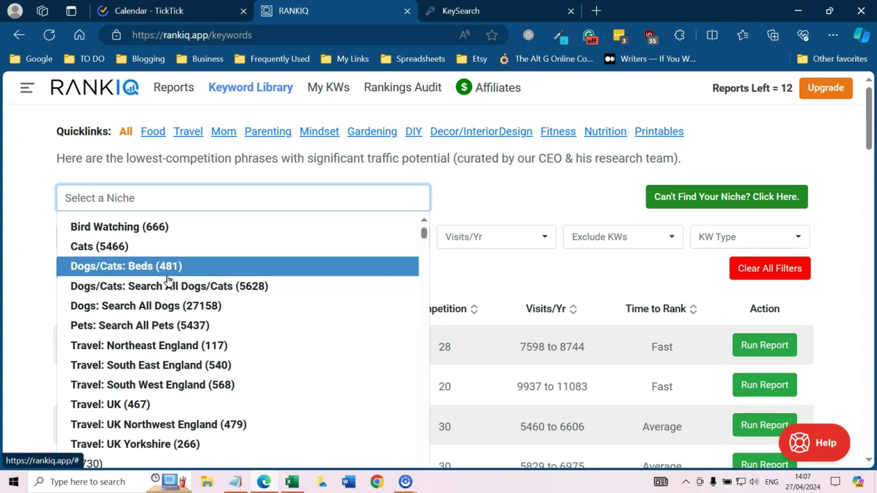
scroll(168, 280, down, 1)
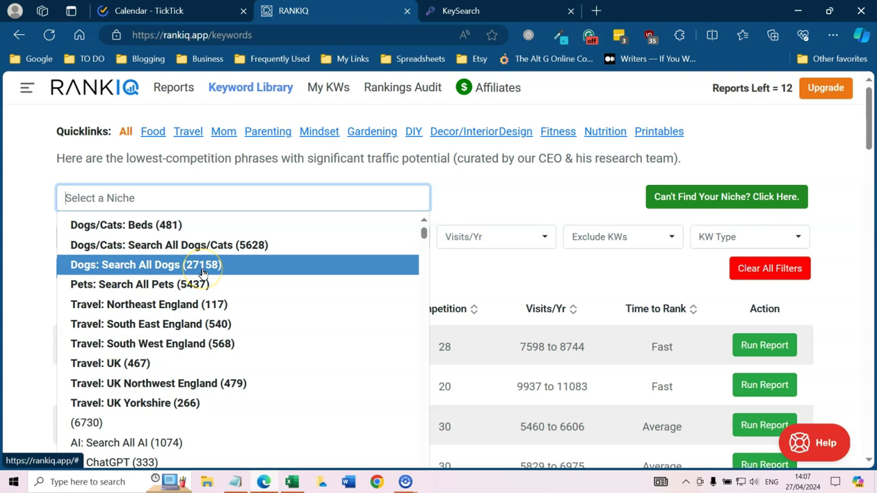
scroll(202, 272, down, 2)
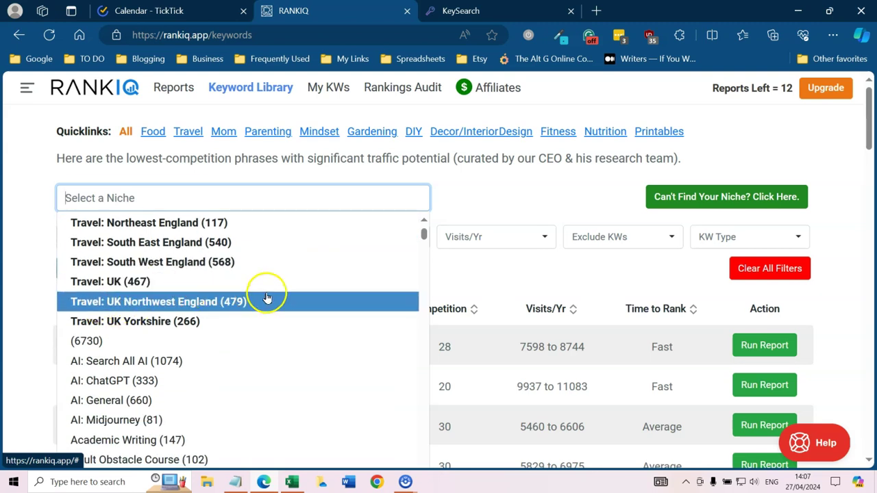
scroll(267, 264, down, 1)
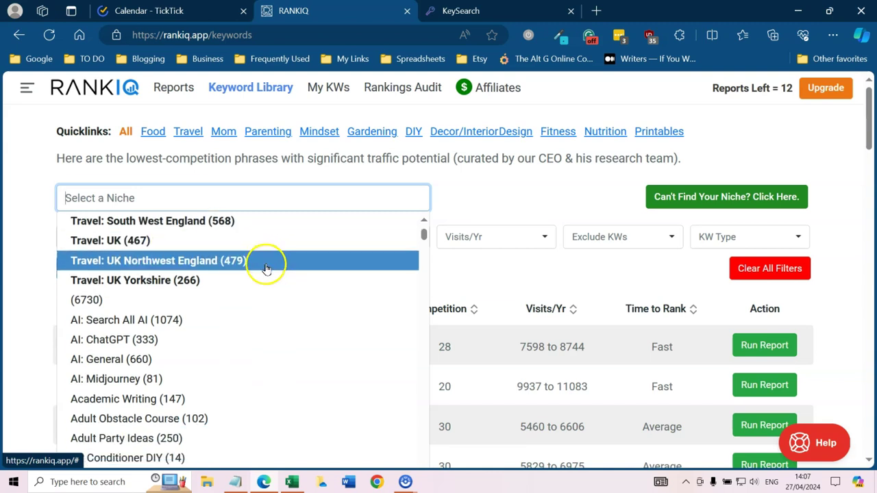
scroll(266, 267, down, 1)
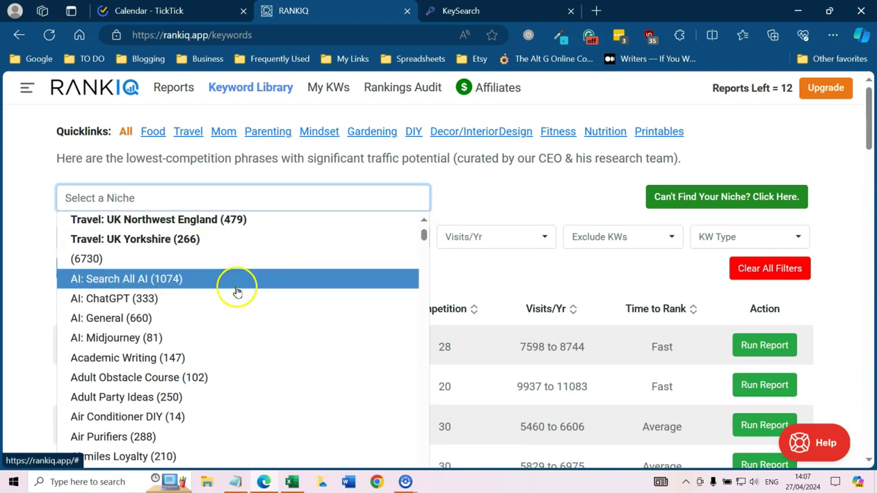
- Browse the alphabetical niche list from the AI niches through arts, beauty, business and decor down to the travel niches
scroll(237, 291, down, 2)
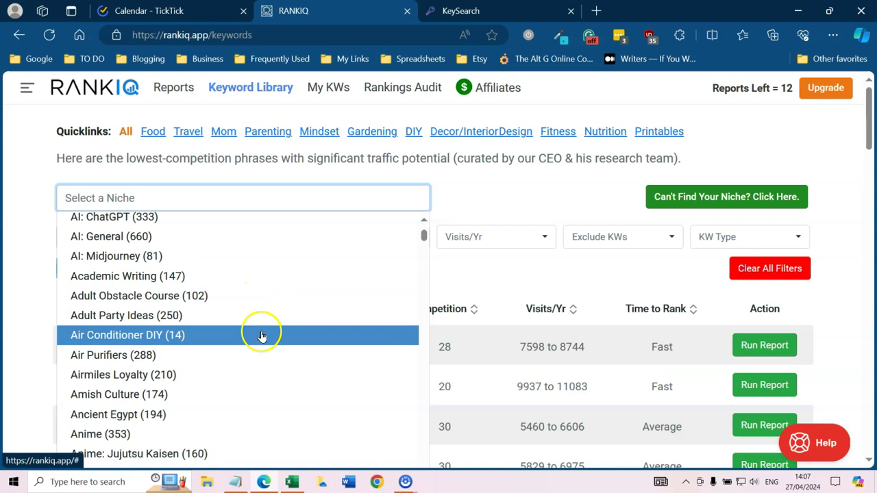
scroll(264, 331, down, 2)
scroll(267, 334, down, 5)
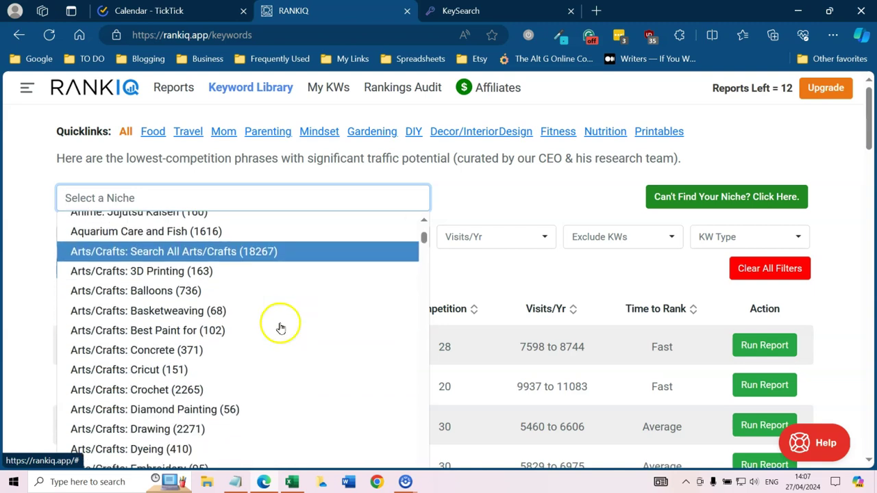
scroll(281, 326, down, 6)
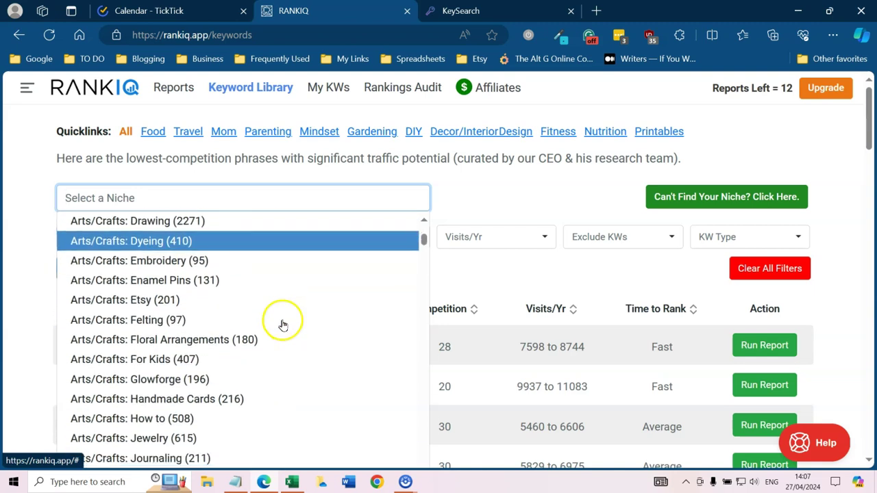
scroll(285, 322, down, 11)
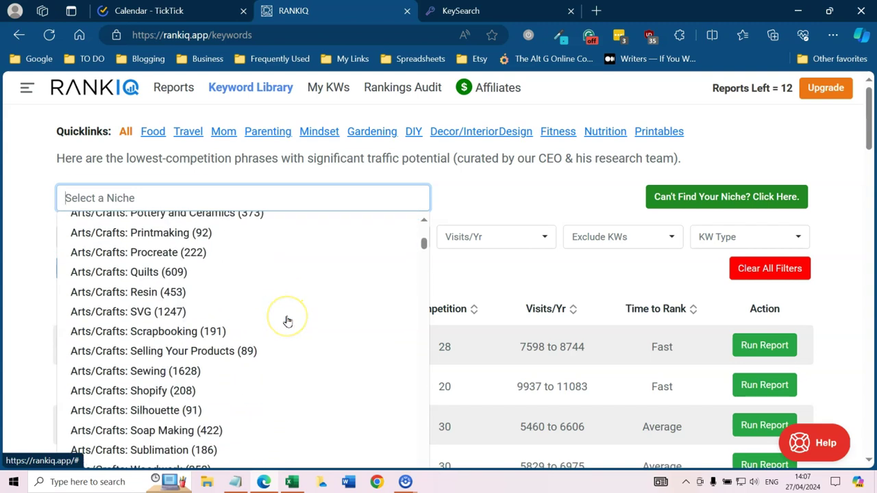
scroll(289, 320, down, 20)
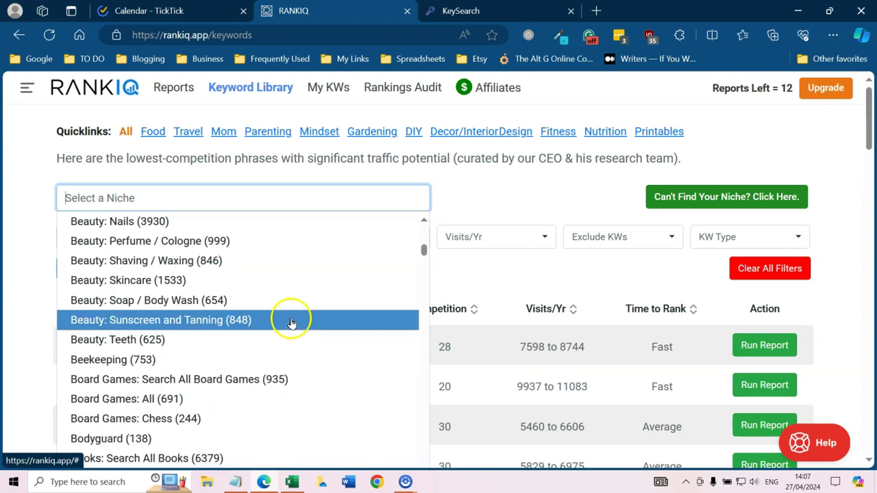
scroll(294, 320, down, 12)
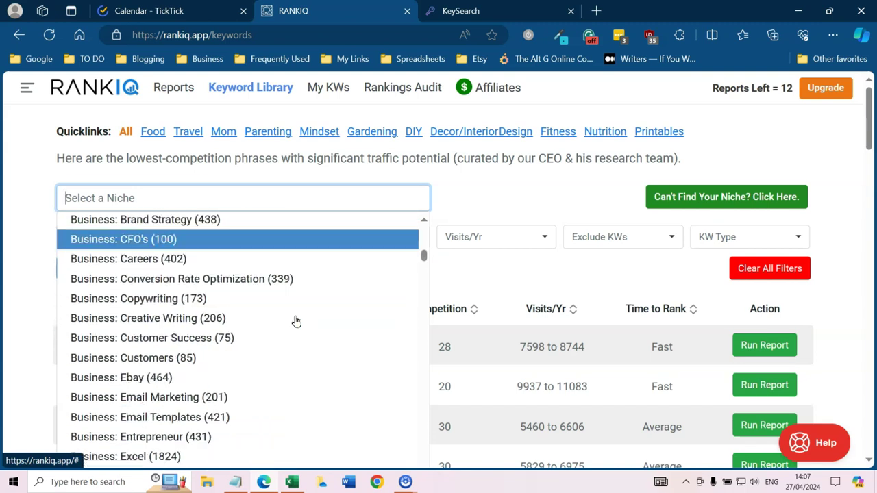
scroll(300, 320, down, 3)
scroll(301, 320, down, 15)
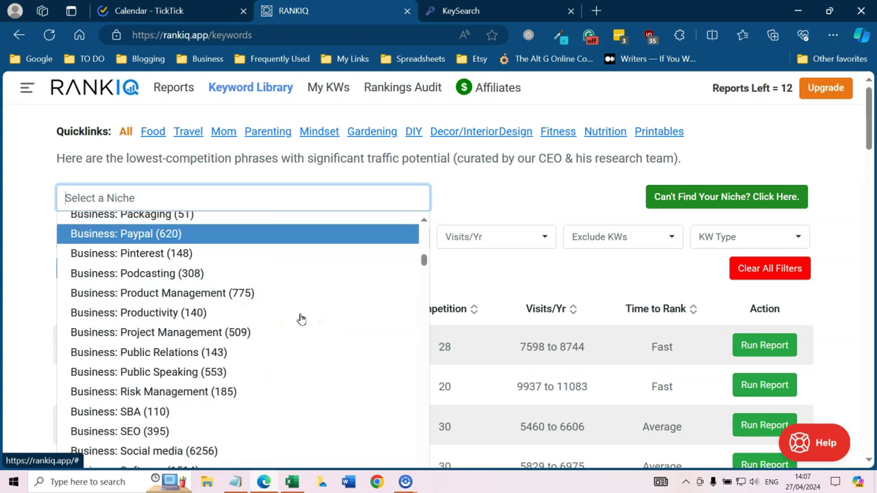
scroll(314, 320, down, 17)
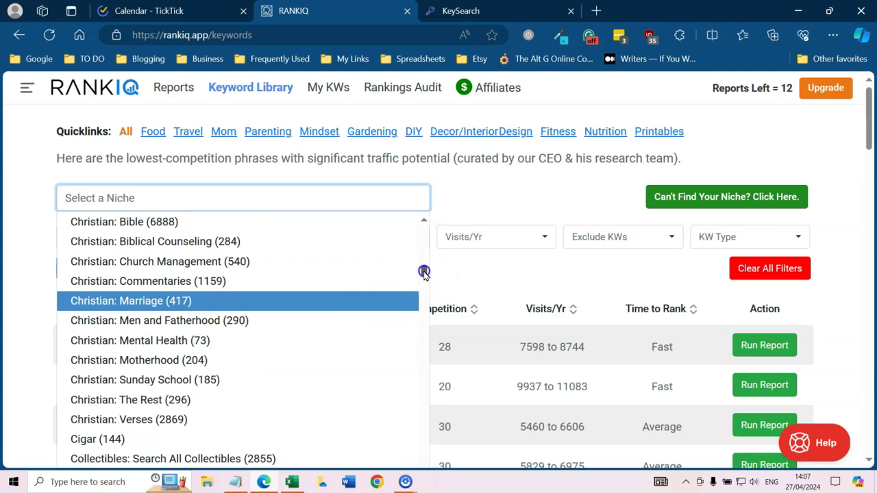
scroll(425, 275, down, 15)
scroll(427, 279, down, 10)
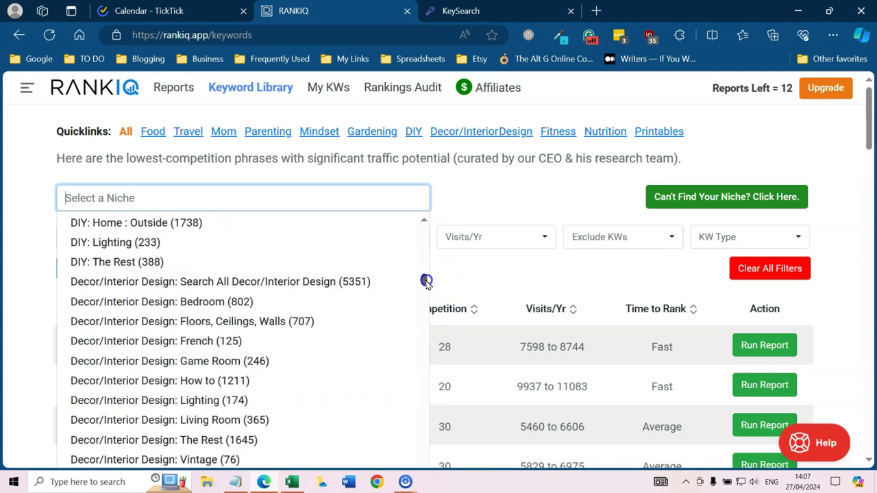
mouse_move(429, 287)
mouse_down()
mouse_move(440, 342)
mouse_move(423, 400)
mouse_move(424, 439)
mouse_up()
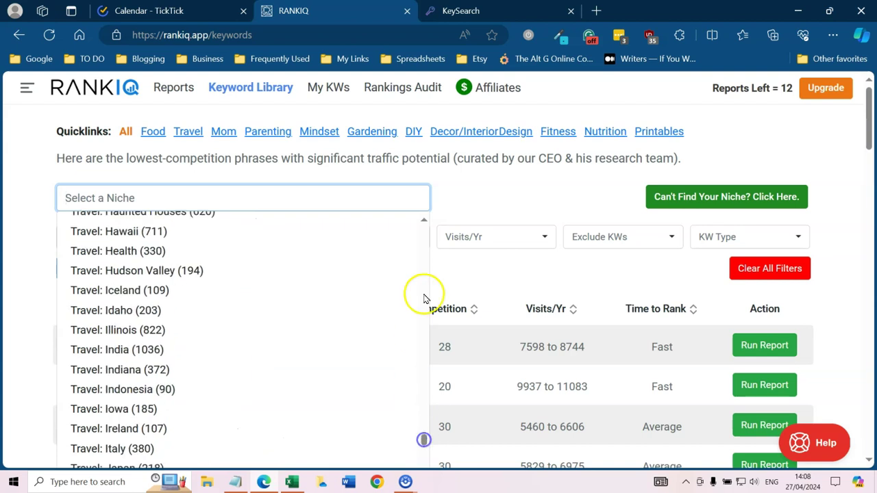
- Find the food niches in the niche list and select Food: Low Carb
click(663, 197)
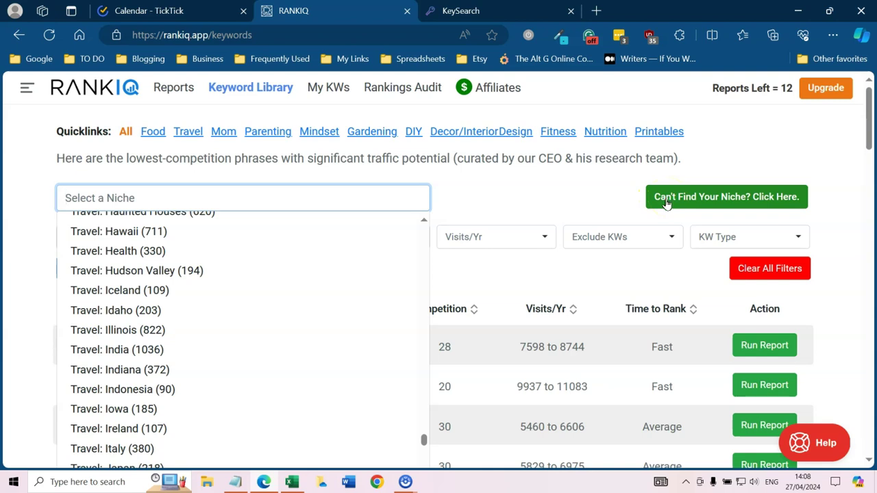
click(630, 203)
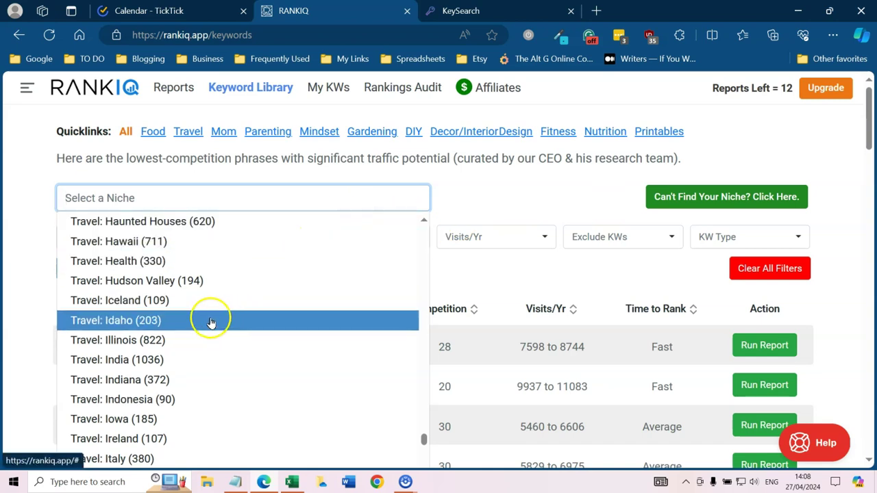
scroll(211, 323, up, 9)
scroll(266, 289, up, 10)
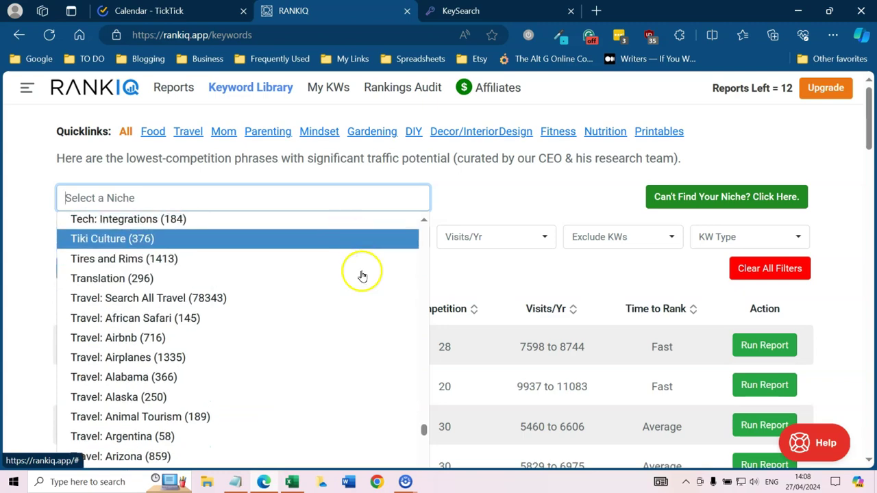
scroll(323, 345, up, 6)
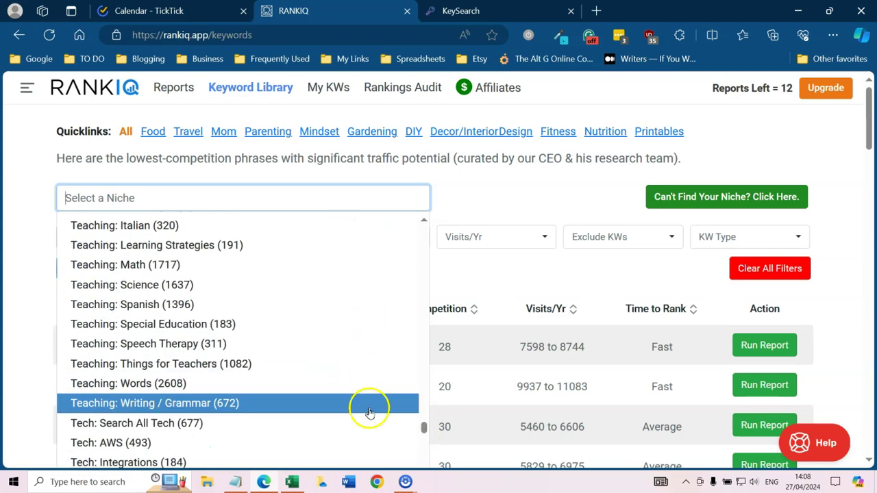
drag(422, 427, 429, 323)
scroll(350, 304, down, 1)
scroll(350, 305, up, 6)
scroll(350, 285, up, 7)
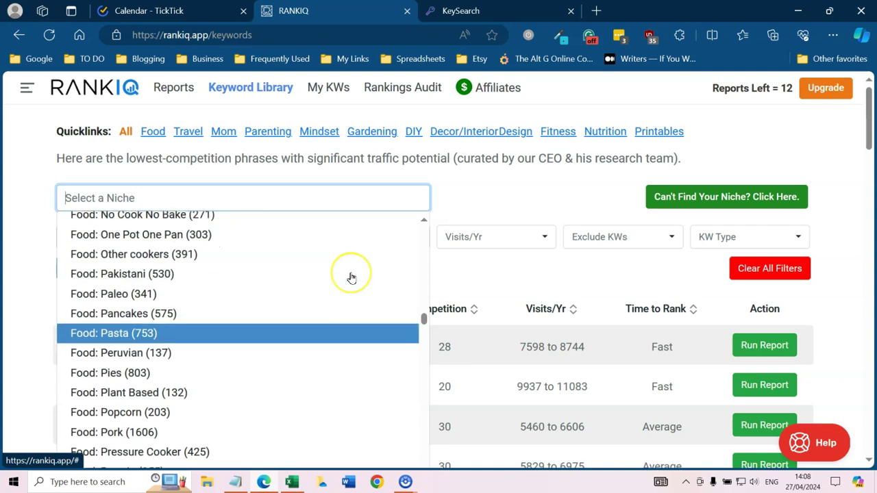
scroll(350, 277, up, 2)
scroll(349, 278, up, 3)
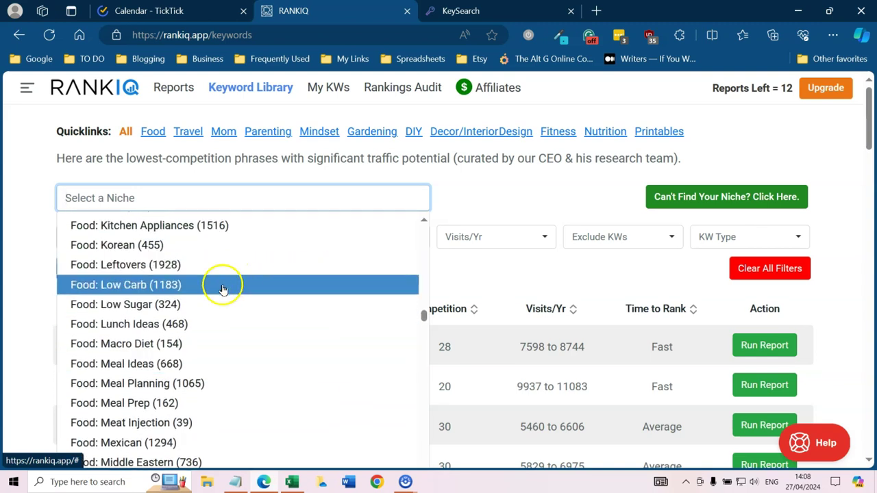
click(200, 285)
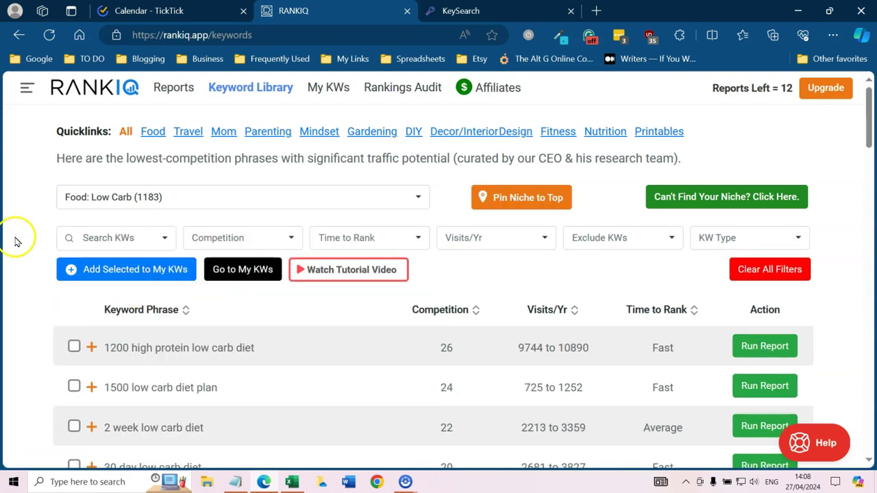
- Filter the low carb keywords by competition, applying the 0-20 (DA 0+) and 21-25 (DA 30+) ranges
scroll(42, 243, down, 1)
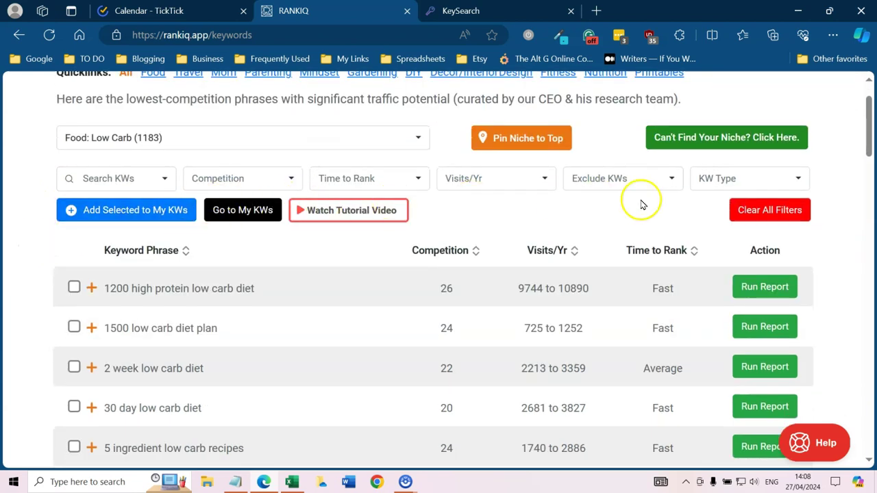
click(164, 179)
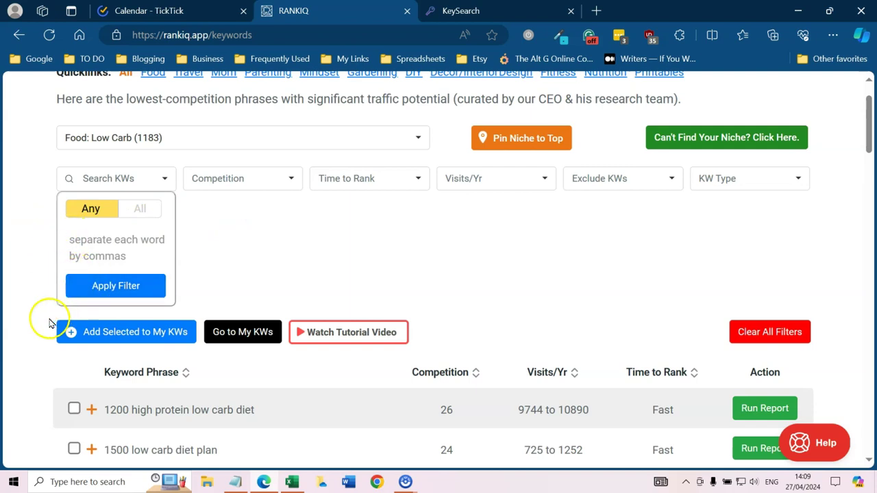
click(243, 180)
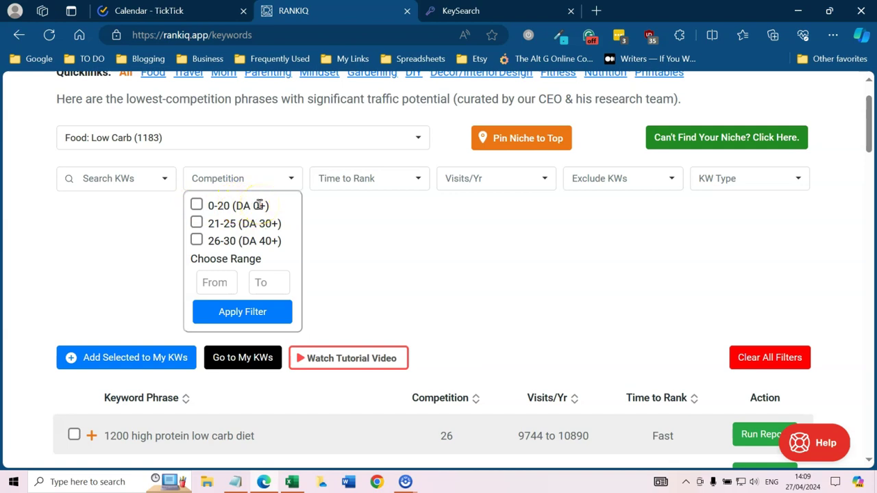
click(197, 206)
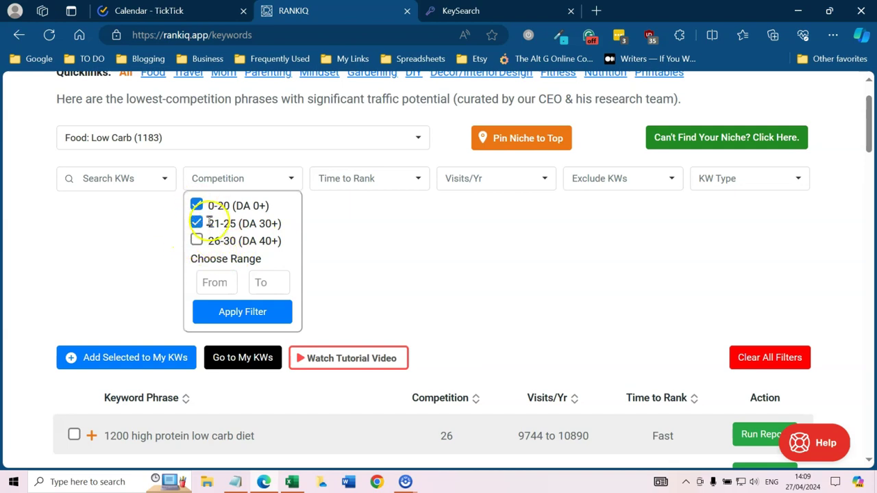
click(228, 312)
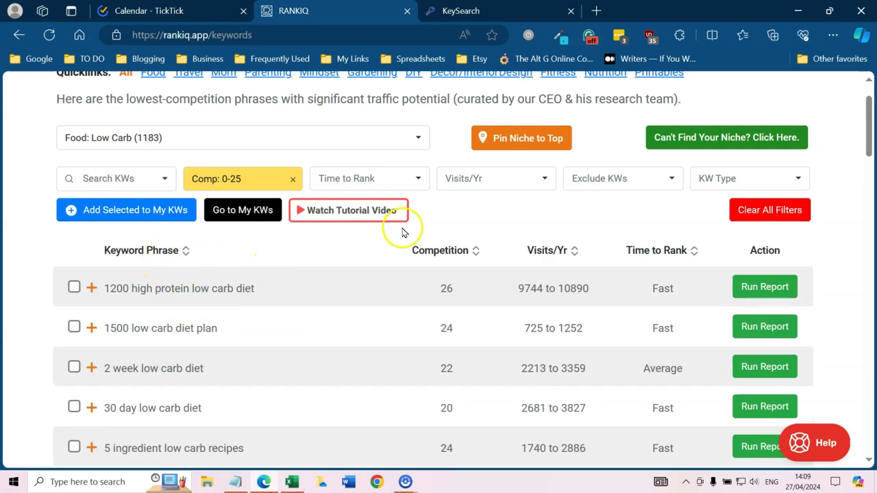
- Filter the keywords by time to rank, keeping Ultra Fast (DA 0+) and Very Fast (DA 0+)
click(411, 179)
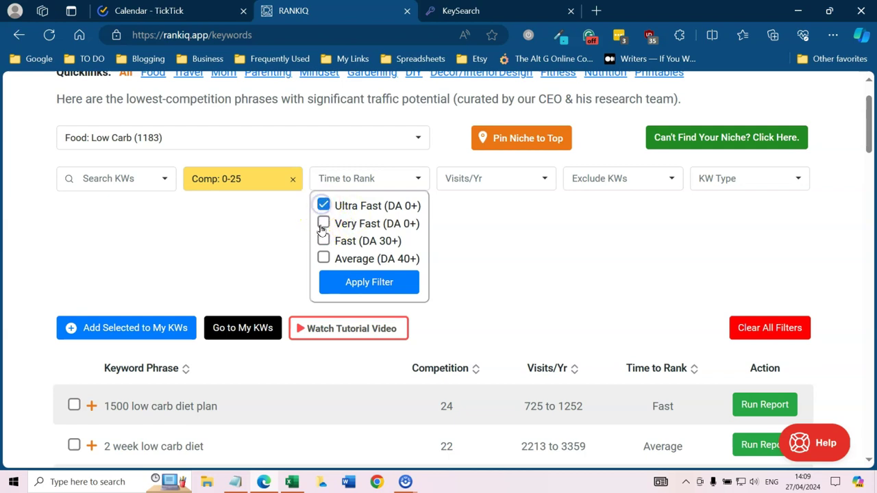
click(323, 225)
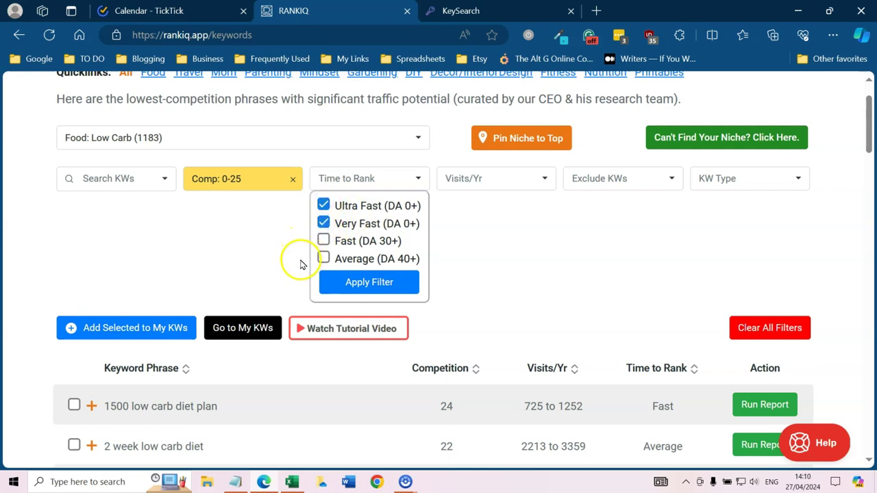
click(342, 285)
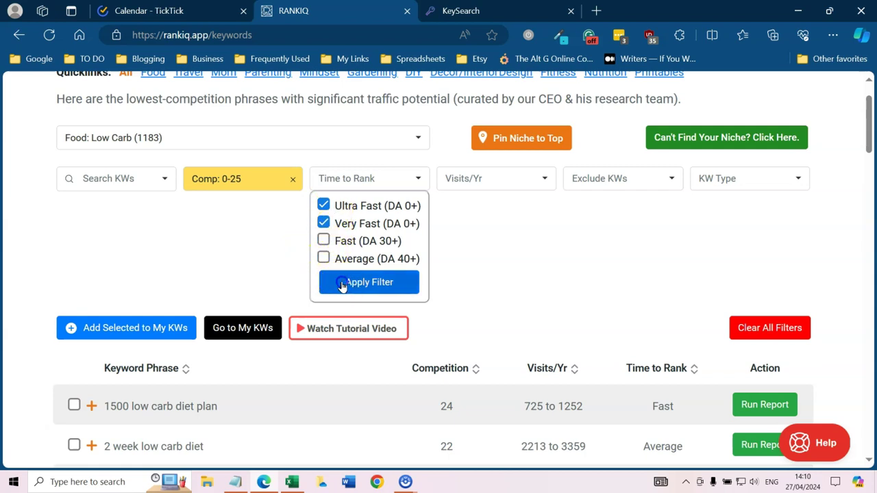
- Filter the keywords by yearly visits, including the 100 to 1000, 1001 to 5000 and 5000+ ranges
click(544, 178)
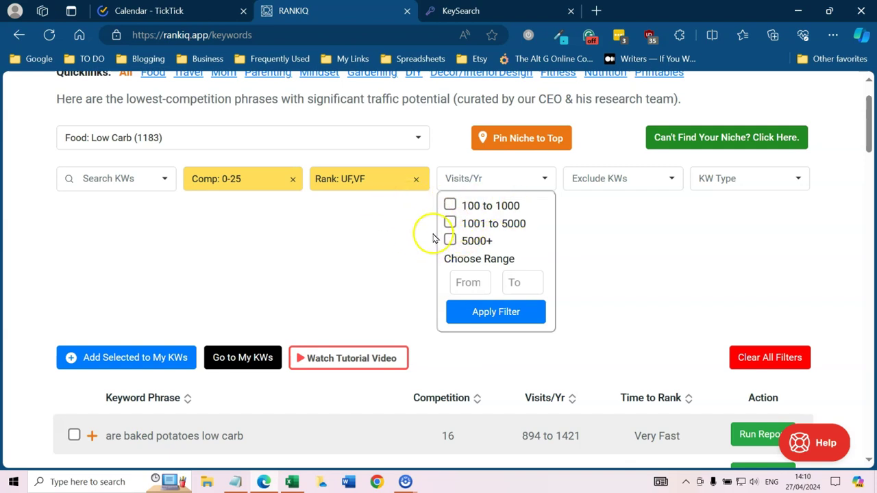
click(447, 203)
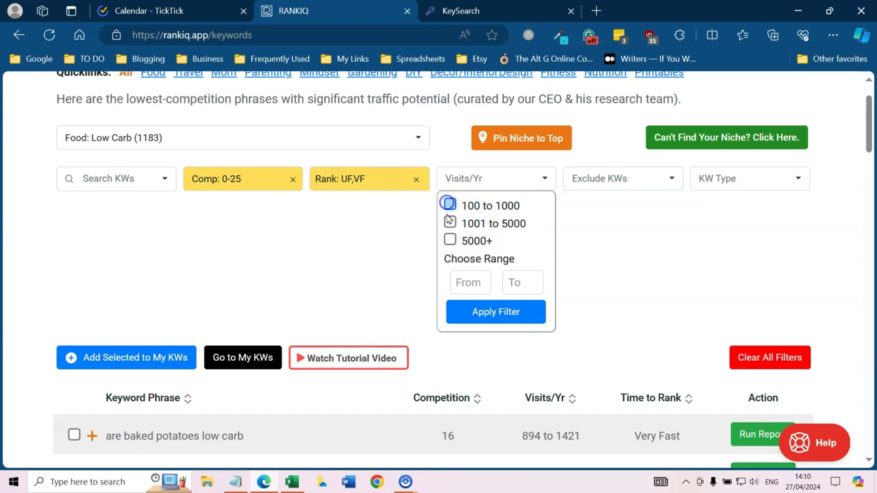
click(449, 241)
click(471, 310)
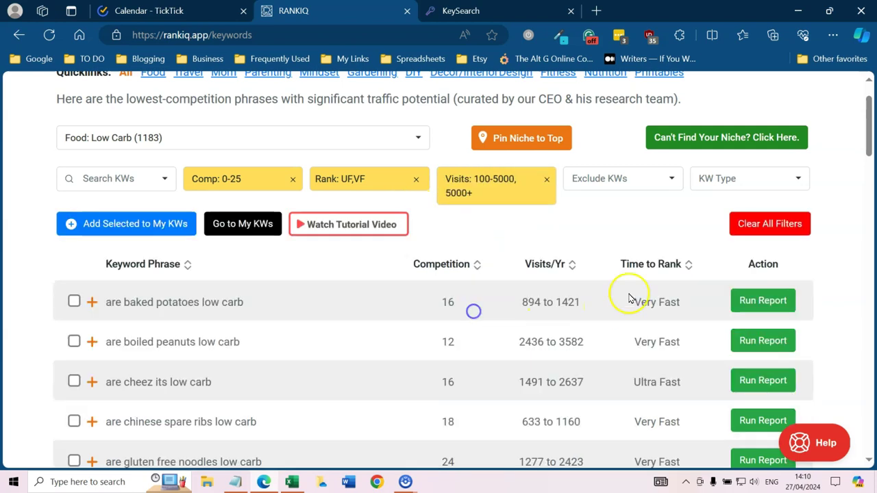
- View the exclude-keywords option and apply a keyword type filter for Questions, Vs (Comparison) and Best
click(672, 178)
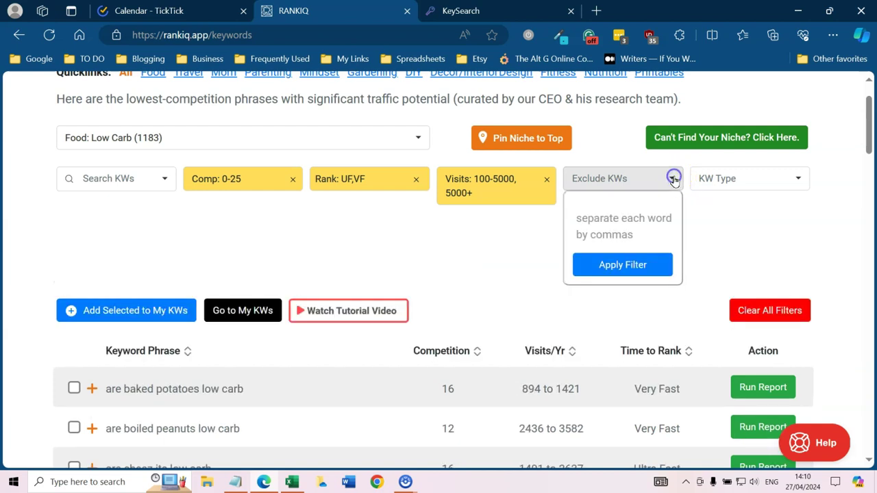
click(794, 178)
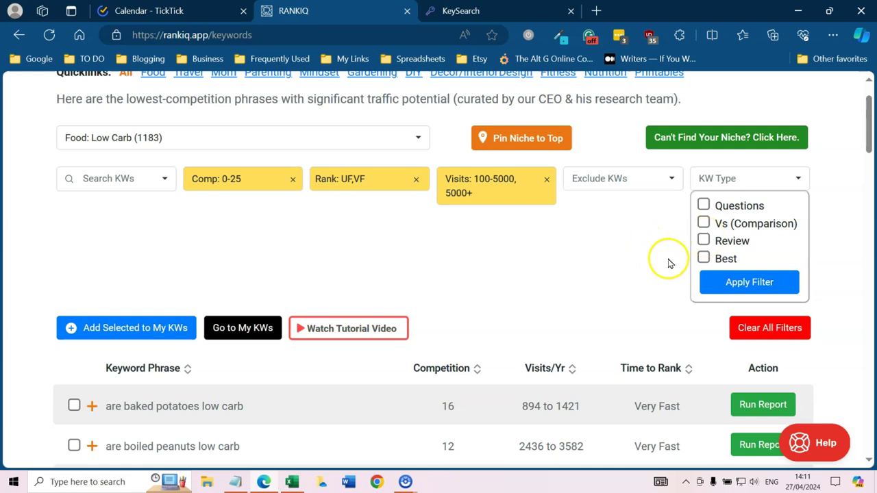
click(704, 224)
click(704, 259)
click(738, 285)
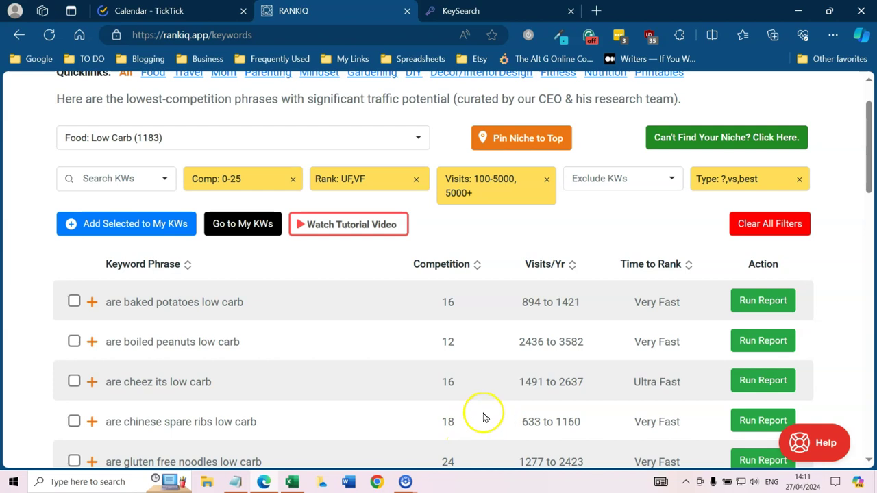
- Sort the filtered keywords by lowest competition, and re-sort them by time to rank with Ultra Fast first
click(478, 265)
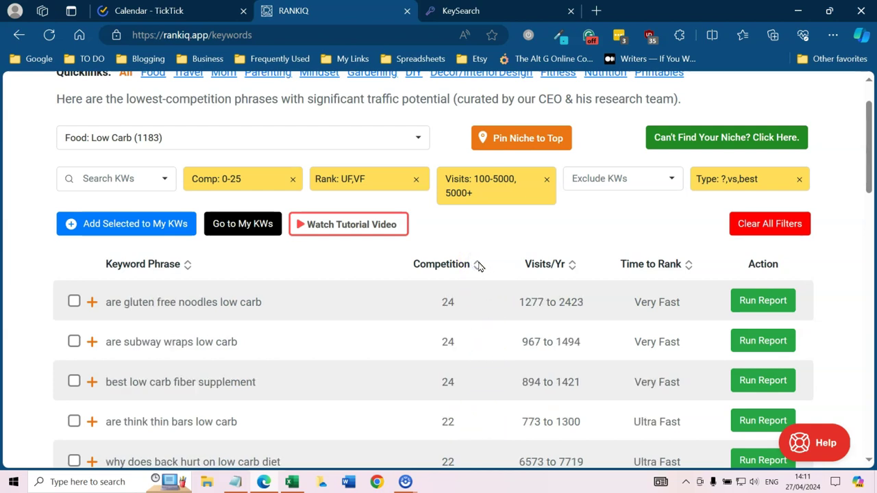
click(478, 266)
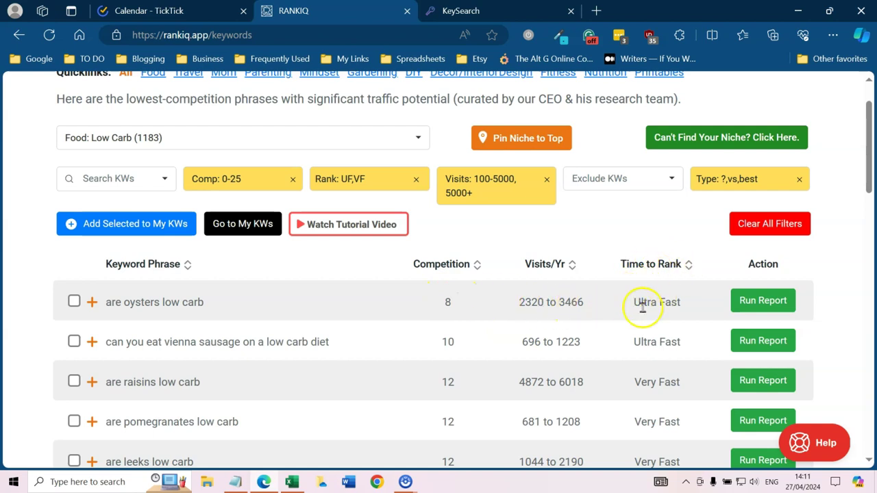
click(689, 265)
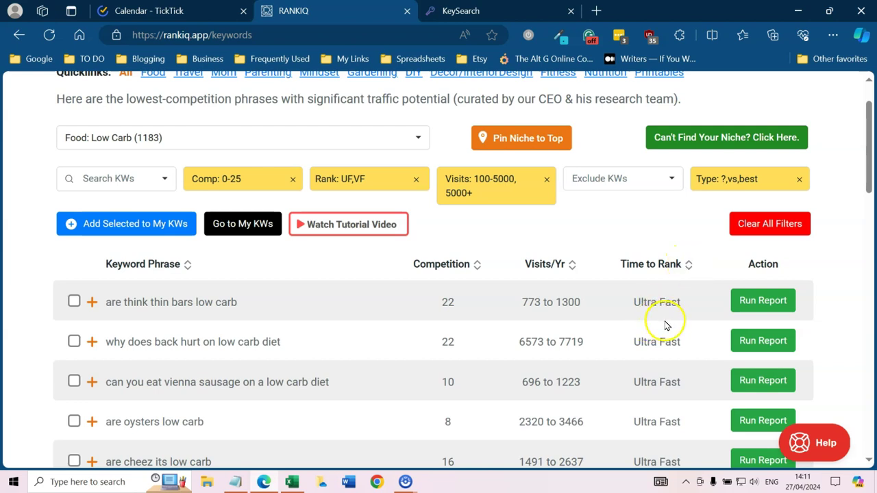
- Look over the filtered low carb keyword phrases with their competition, yearly visits and time to rank
scroll(366, 317, down, 1)
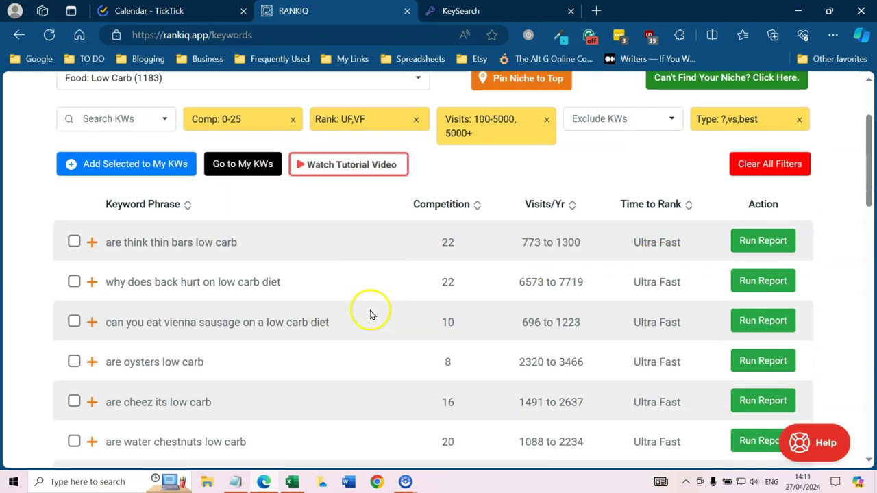
scroll(370, 315, down, 1)
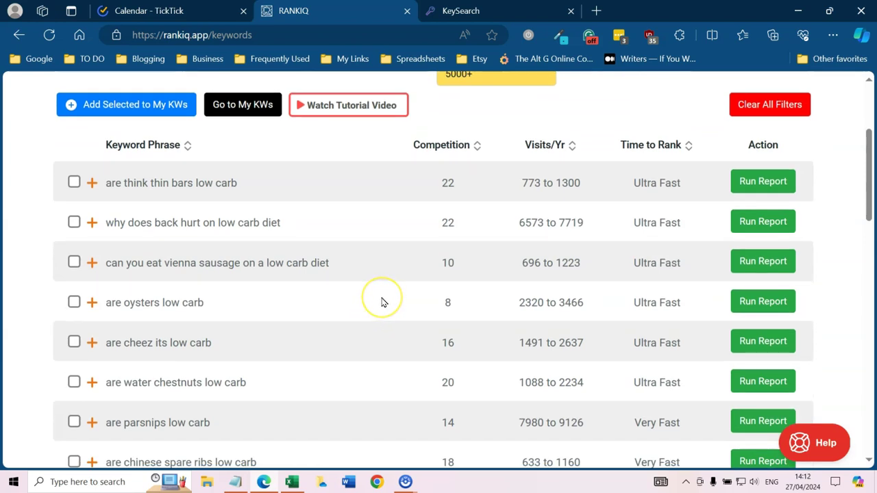
scroll(382, 302, up, 2)
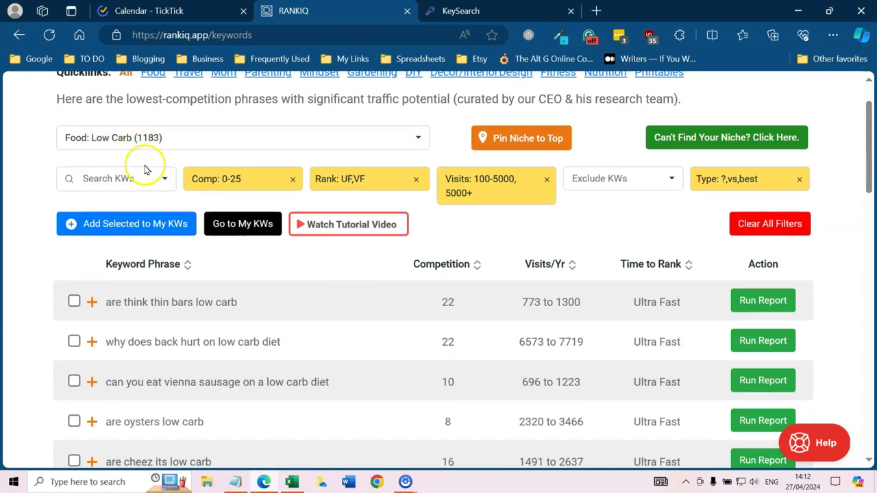
scroll(342, 321, down, 2)
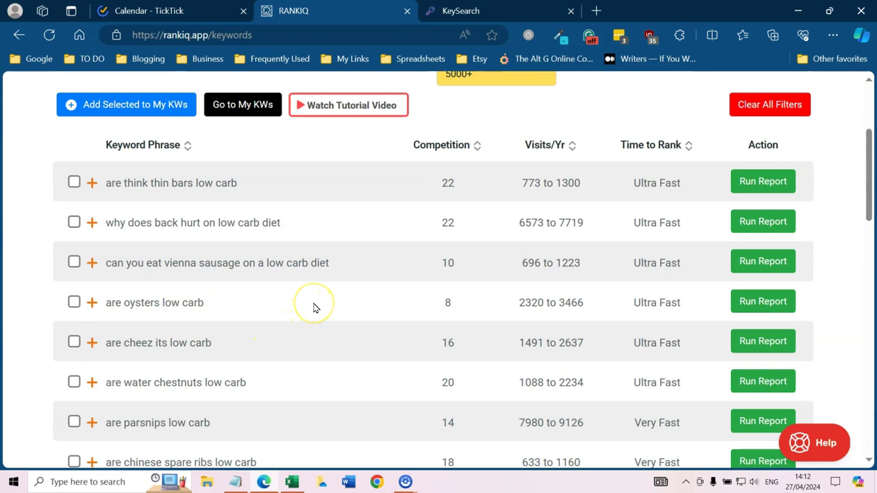
scroll(315, 307, down, 4)
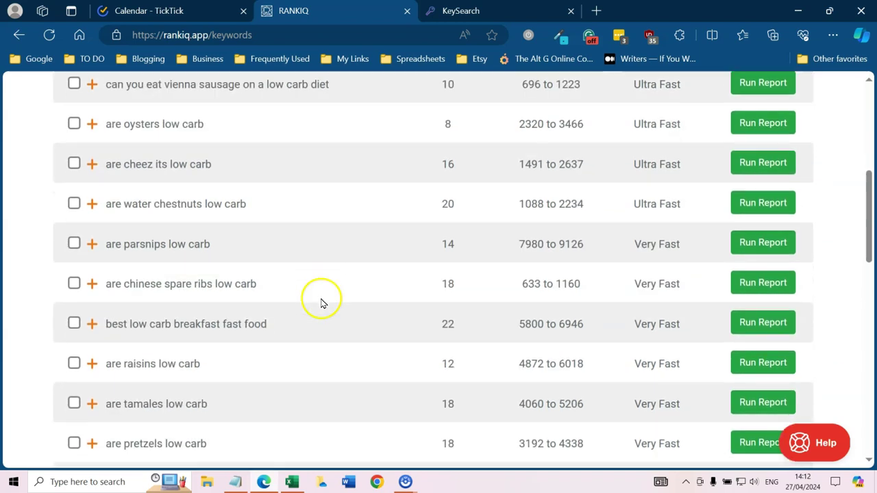
scroll(324, 303, down, 2)
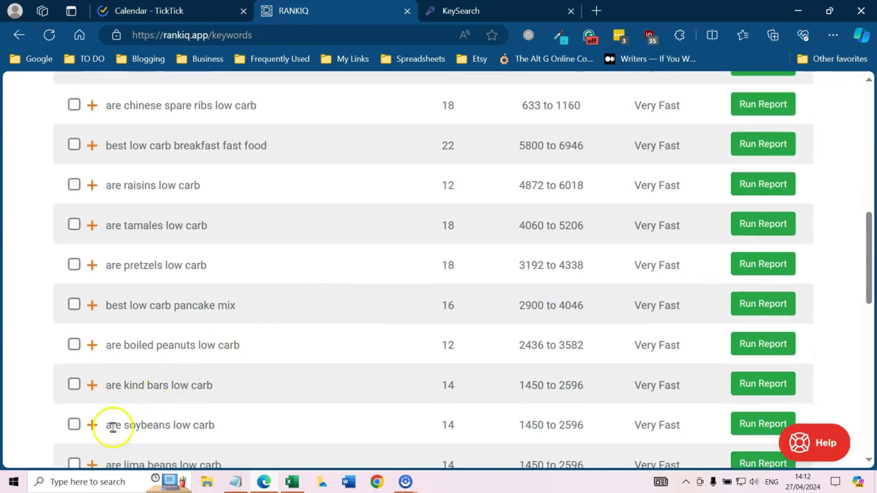
scroll(411, 293, up, 4)
scroll(416, 292, up, 5)
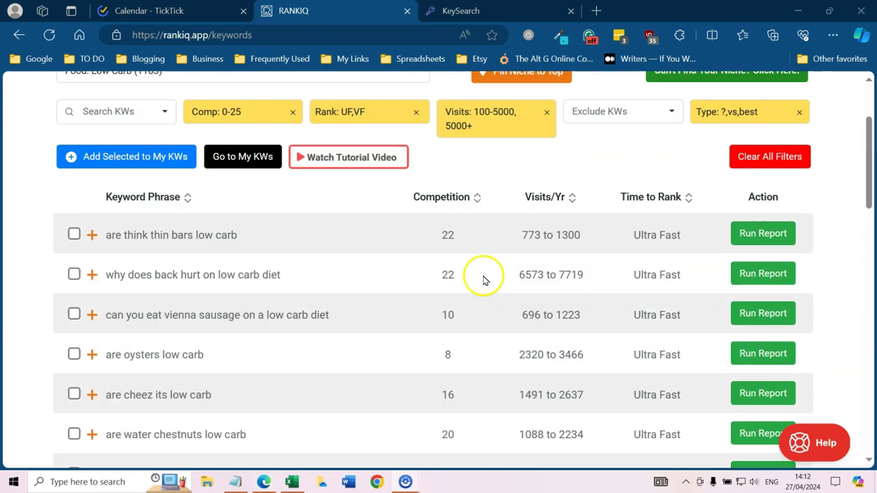
- Replace the keyword type filter with Best only and view the matching low carb keywords
click(797, 238)
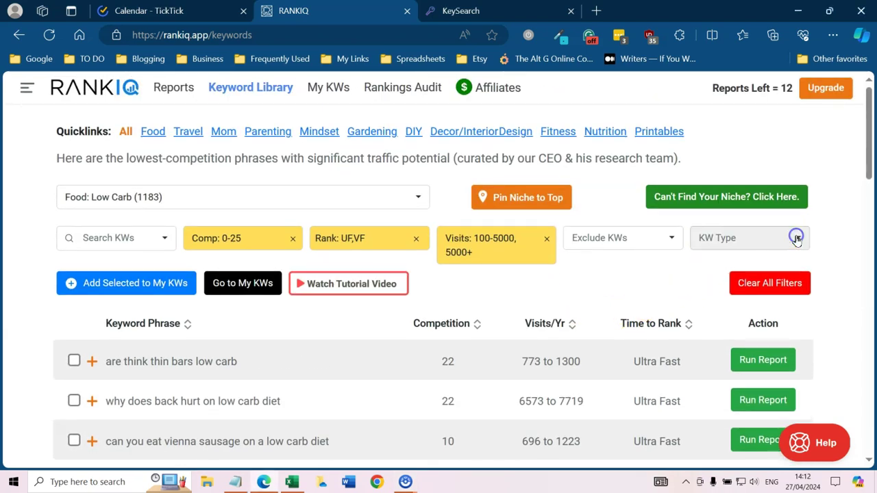
click(797, 238)
click(703, 318)
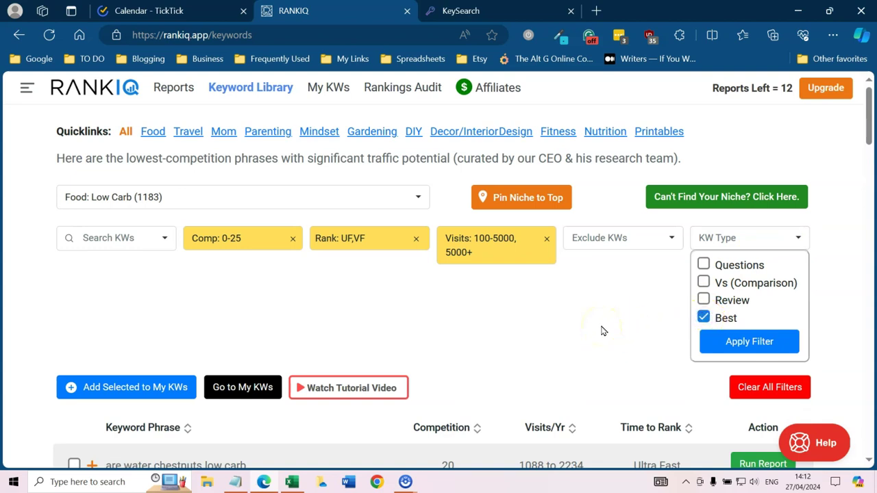
click(740, 341)
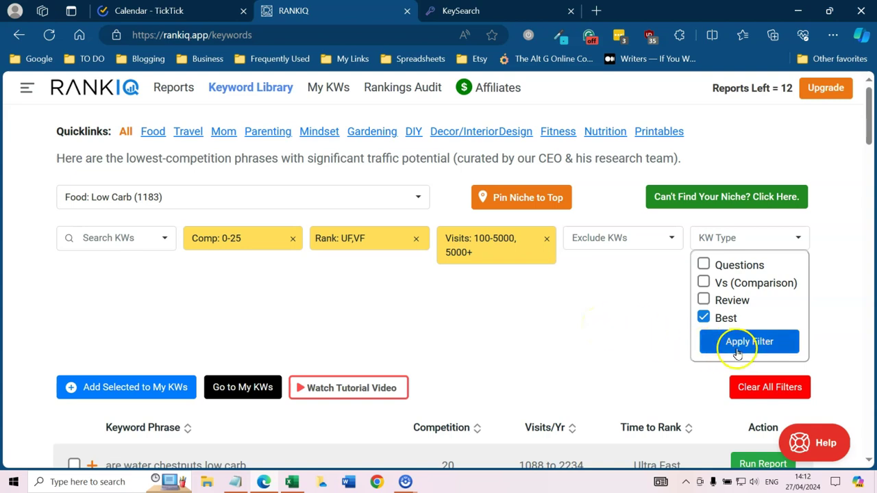
scroll(538, 302, down, 2)
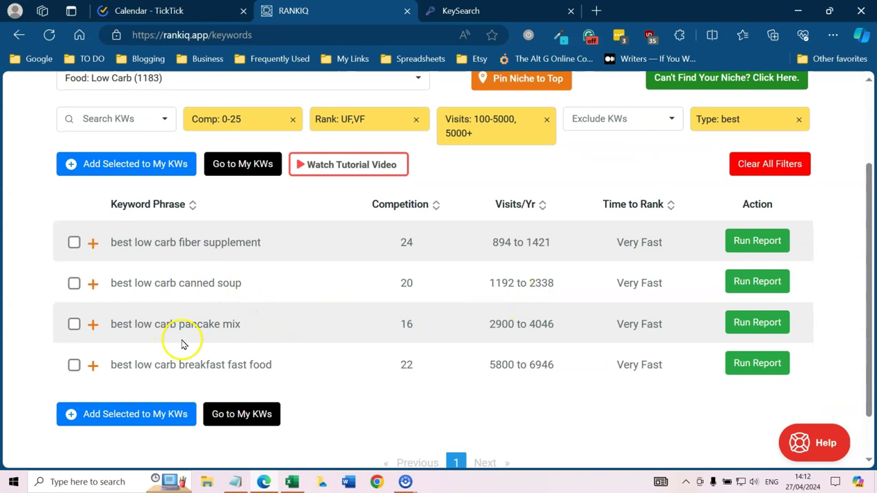
- Widen the time-to-rank filter to Ultra Fast, Very Fast, Fast and Average, and view the matching best low carb keywords
click(385, 122)
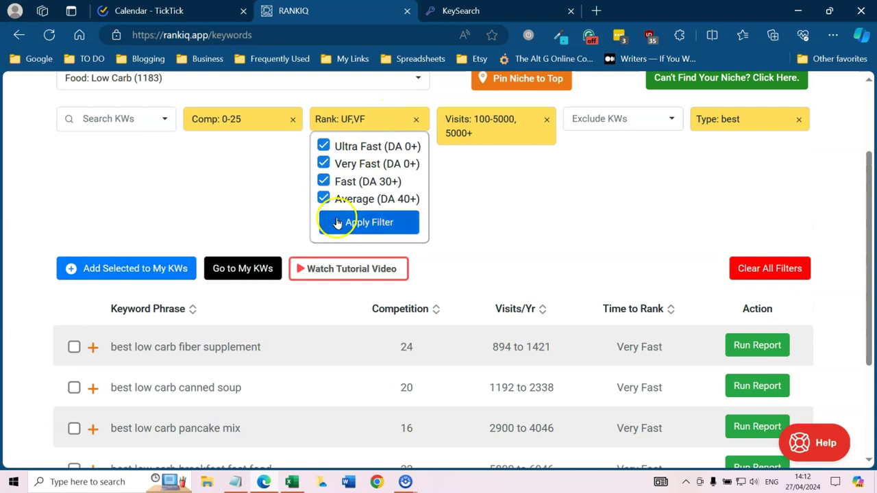
click(329, 222)
scroll(348, 353, down, 2)
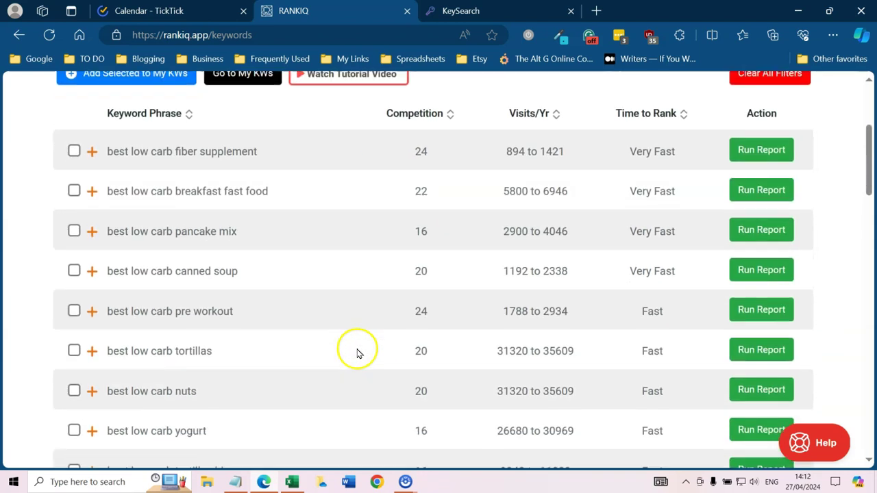
scroll(319, 350, up, 1)
scroll(279, 325, up, 1)
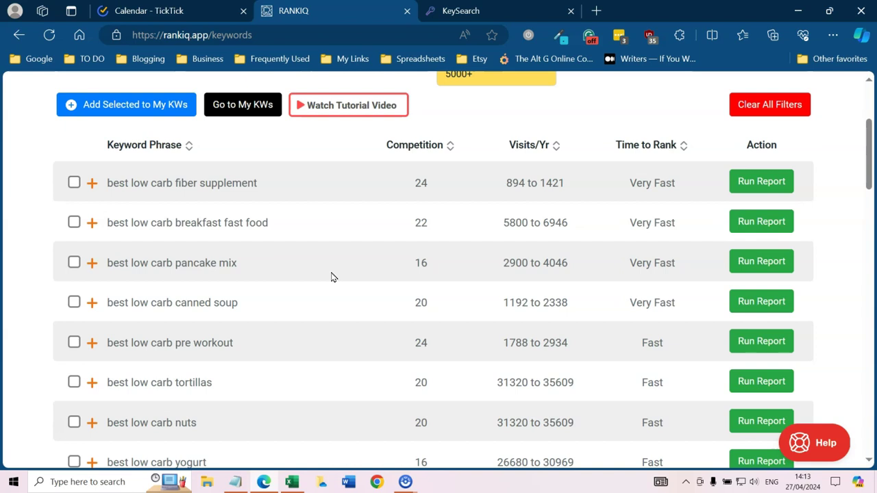
- Switch the keyword niche to Dogs: Search All Dogs
scroll(313, 299, up, 3)
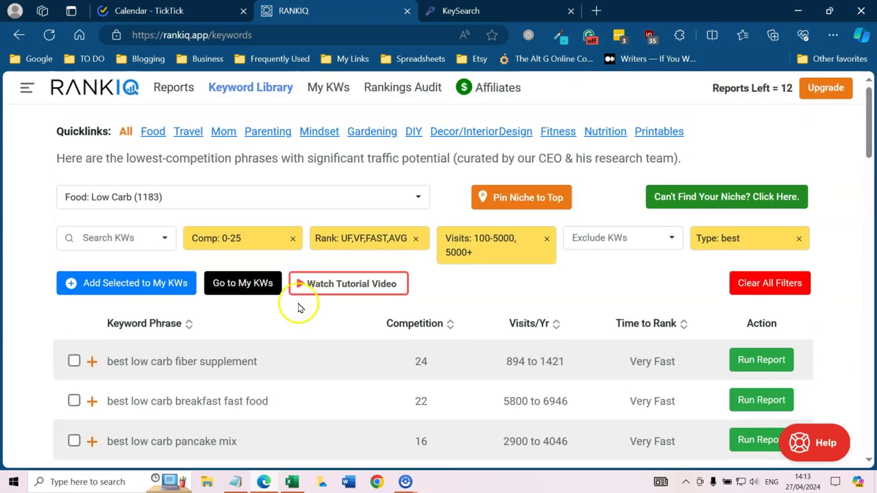
click(152, 199)
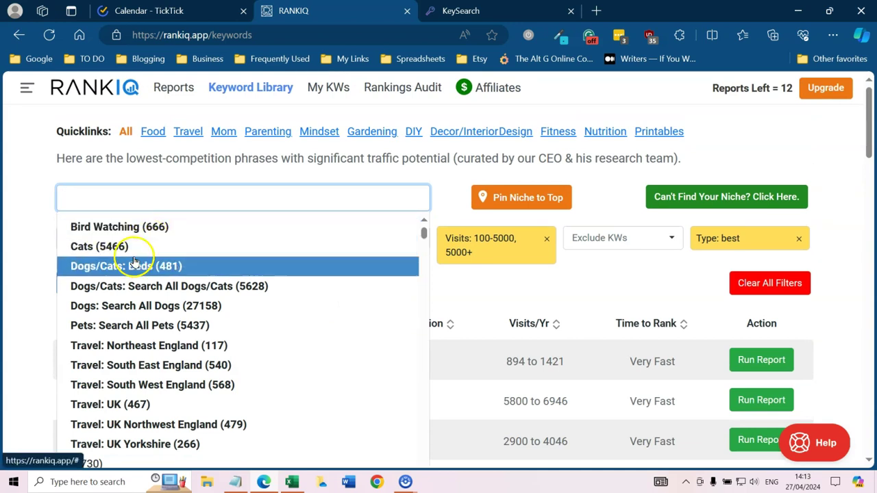
scroll(129, 270, down, 1)
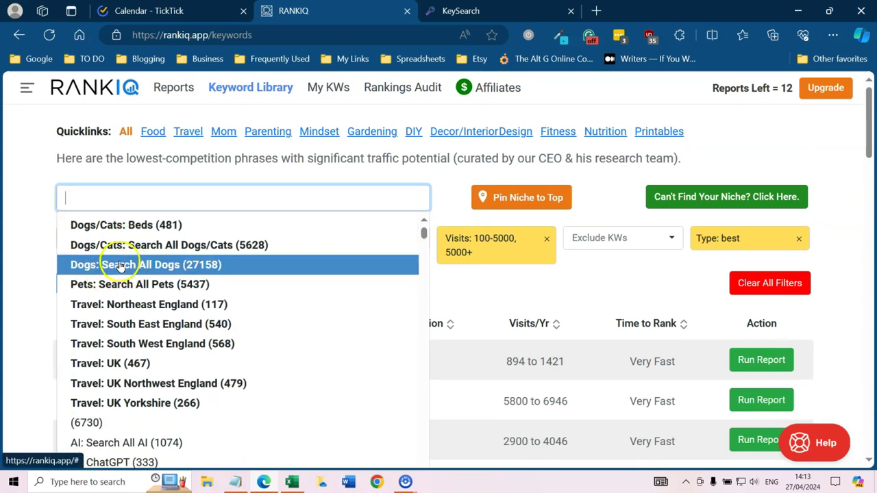
click(122, 266)
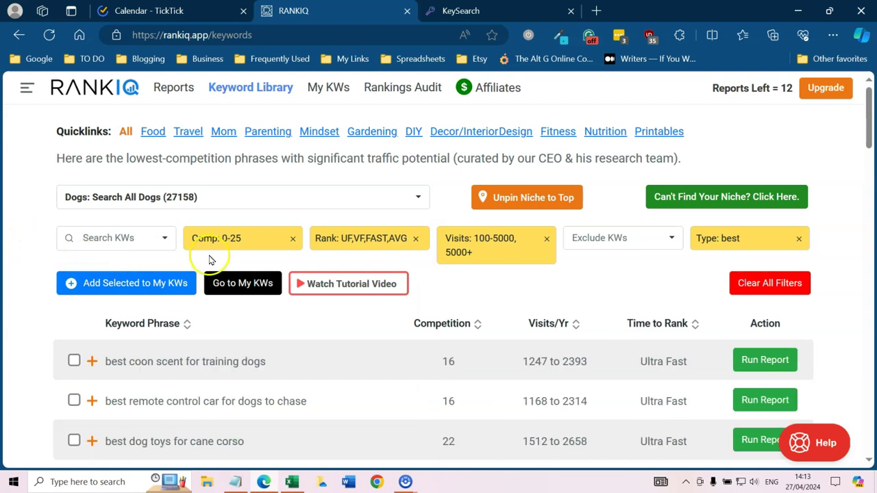
- Apply the 0-20 and 21-25 competition ranges to the dog keywords and limit time to rank to Ultra Fast and Very Fast
click(249, 240)
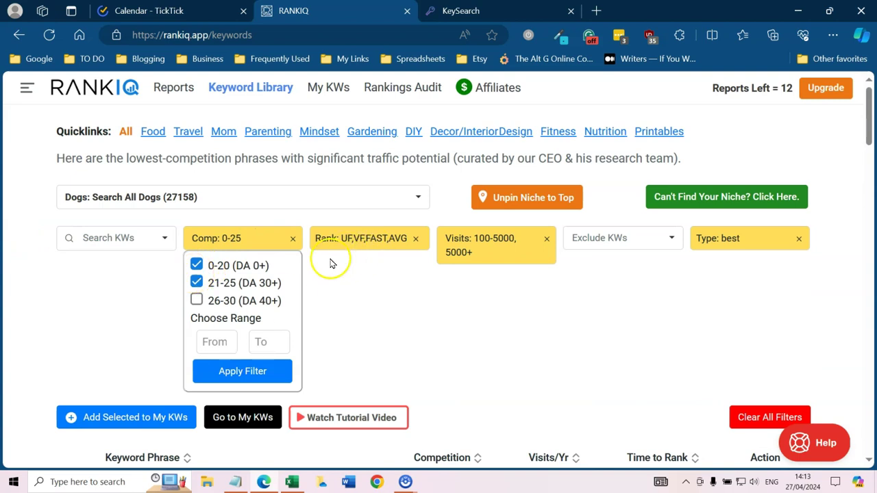
click(257, 372)
click(353, 238)
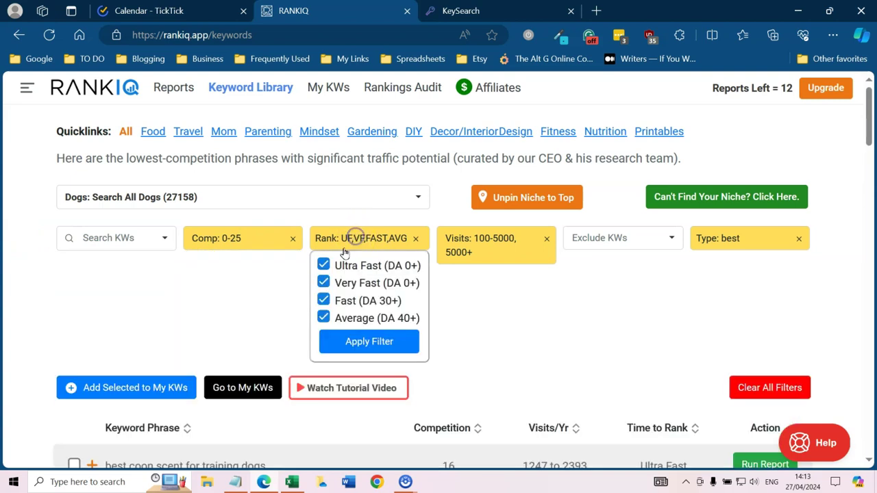
click(322, 302)
click(322, 319)
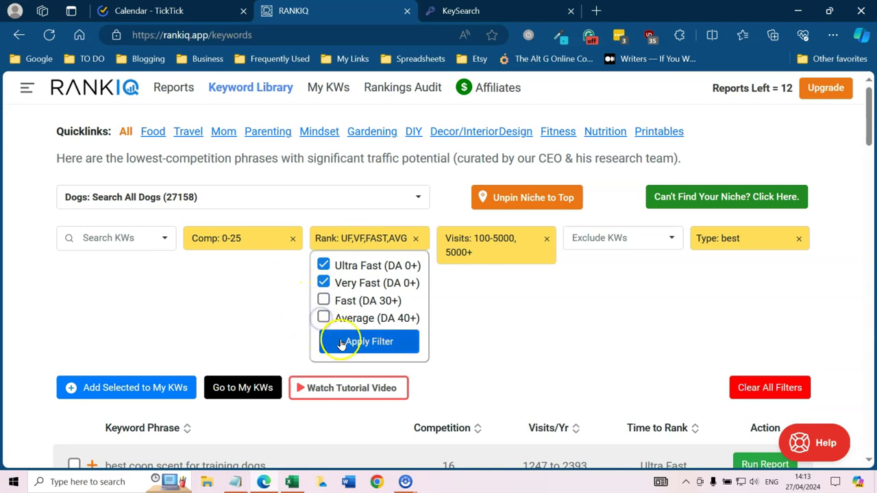
click(342, 342)
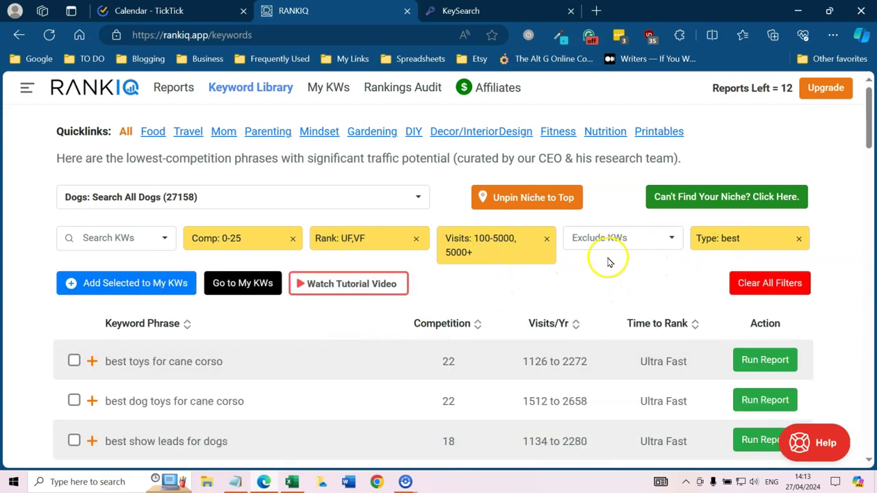
- Add Vs (Comparison) to the keyword type filter alongside Best and apply it
scroll(617, 253, down, 1)
click(738, 184)
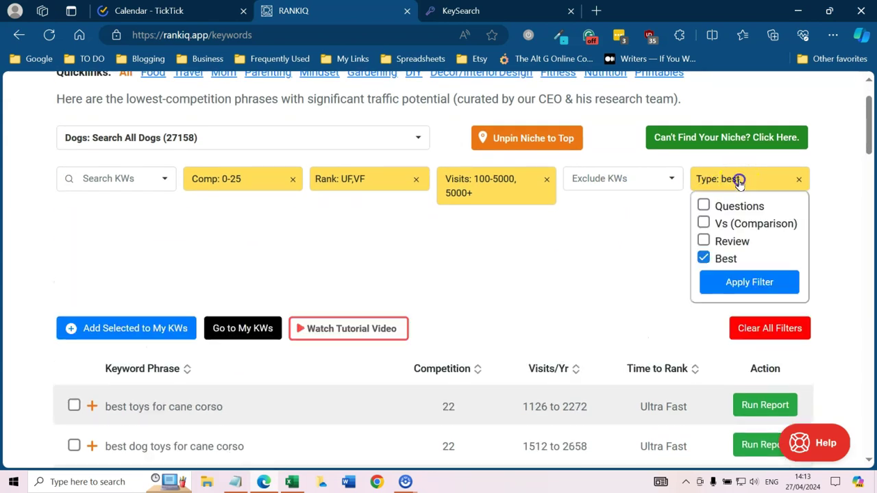
click(703, 223)
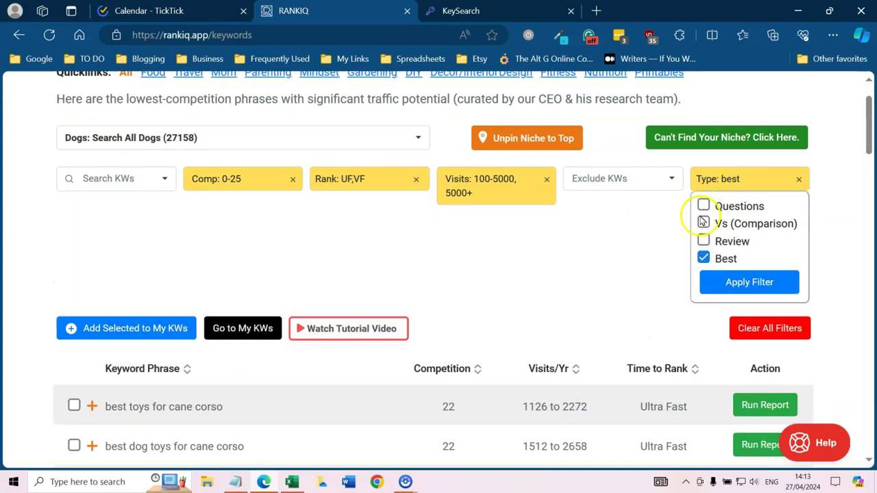
click(735, 289)
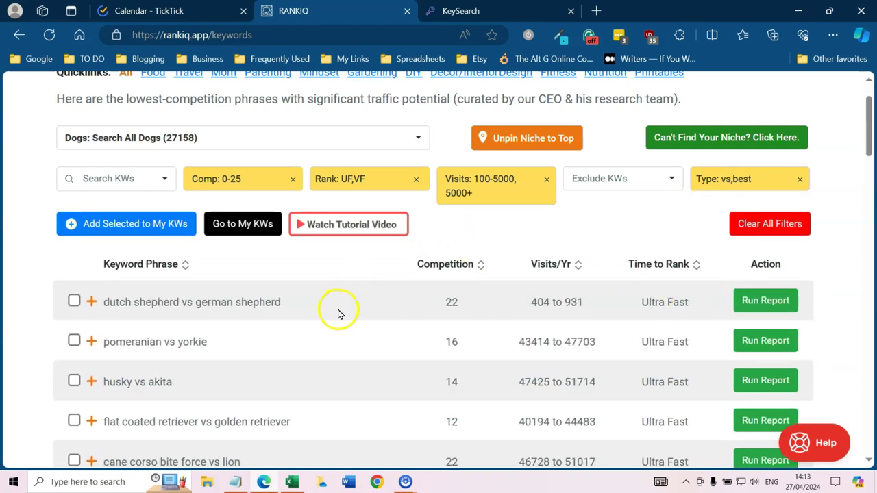
- Examine the filtered dog keyword phrases, comparing their competition scores, yearly visits and time to rank
scroll(340, 312, down, 1)
scroll(637, 322, down, 1)
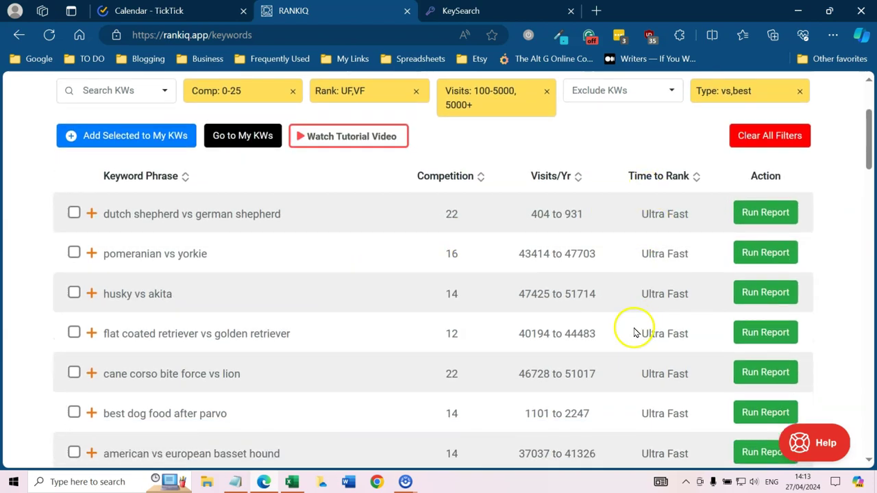
scroll(635, 333, down, 6)
scroll(650, 308, up, 2)
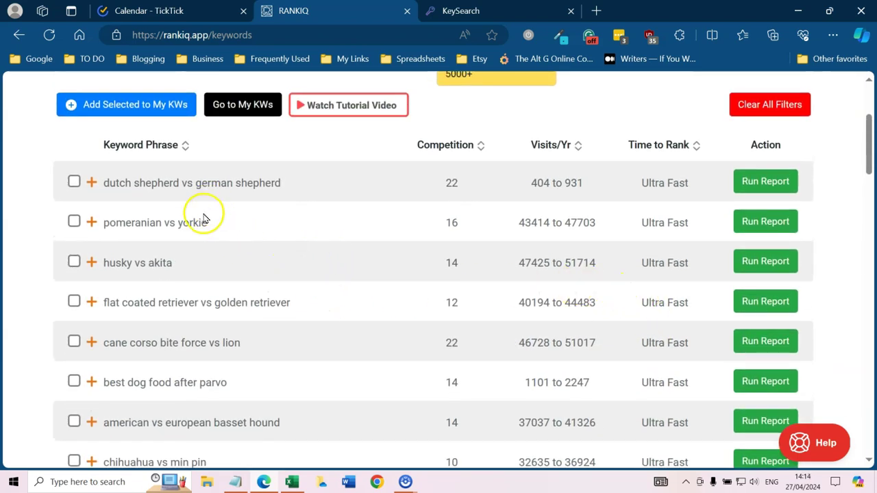
scroll(204, 218, down, 3)
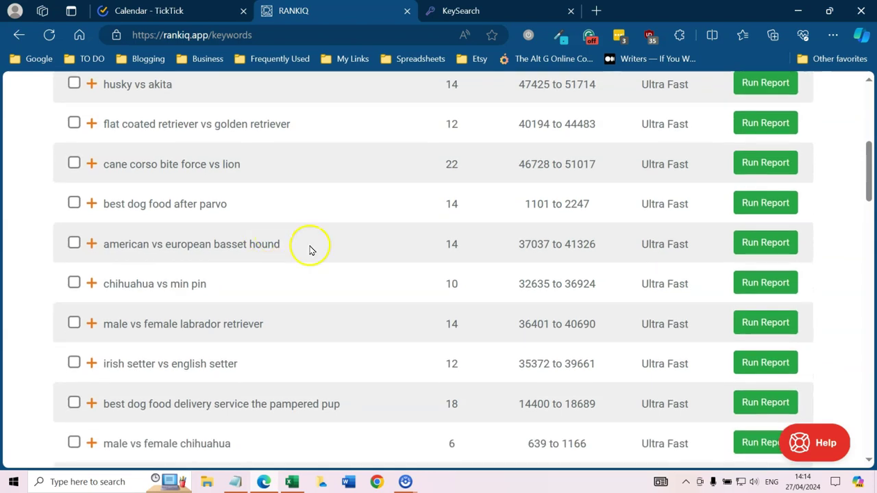
scroll(340, 255, down, 2)
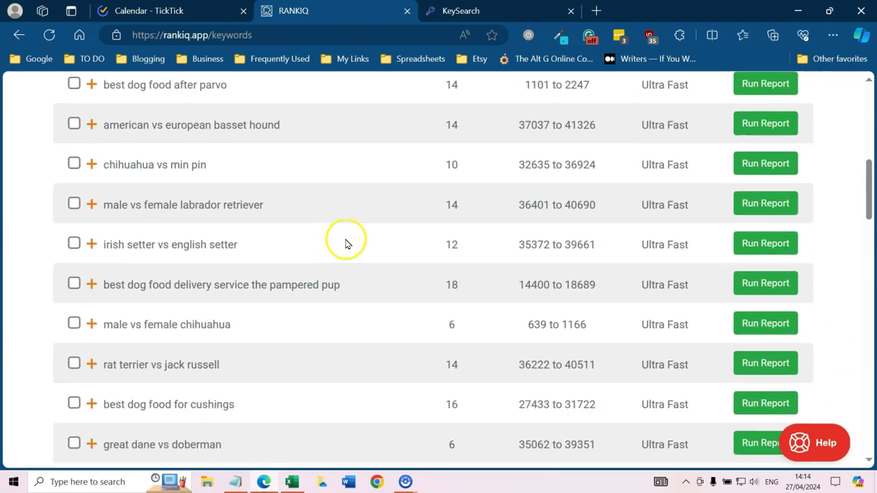
scroll(347, 244, down, 1)
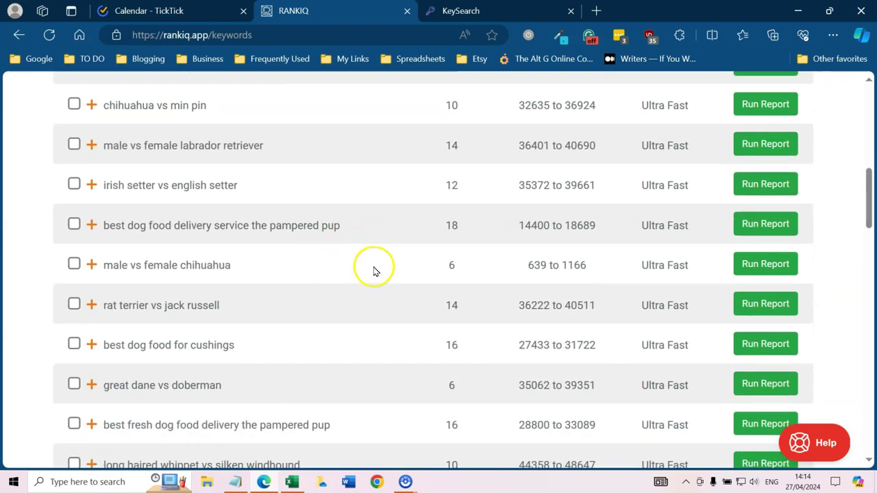
scroll(372, 268, down, 1)
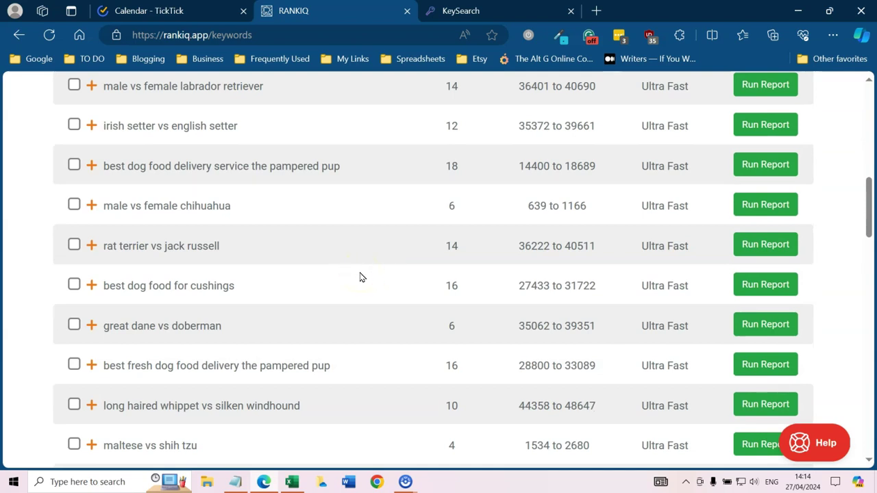
scroll(354, 266, down, 1)
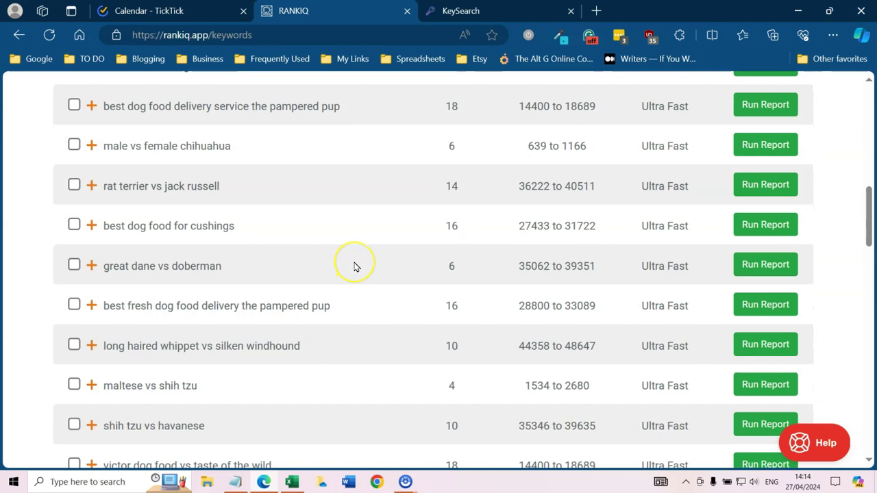
- Add the keywords "great dane vs doberman" and "maltese vs shih tzu" to the saved keywords
click(91, 266)
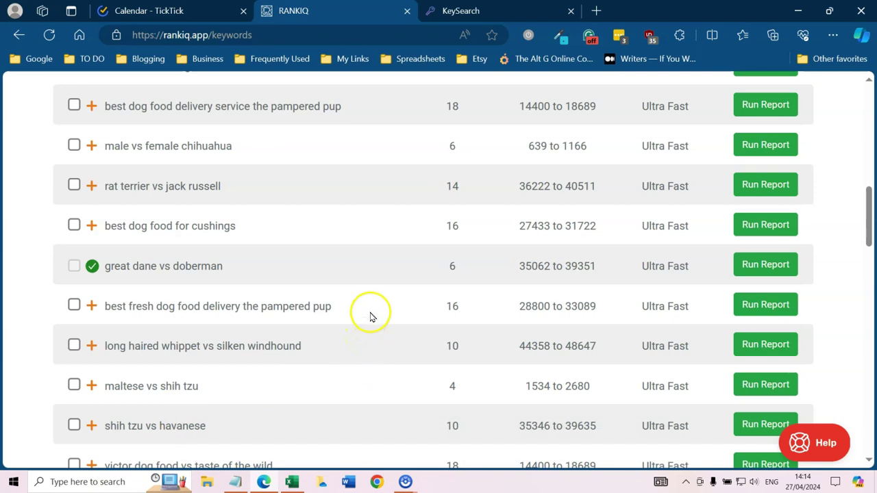
scroll(370, 316, down, 1)
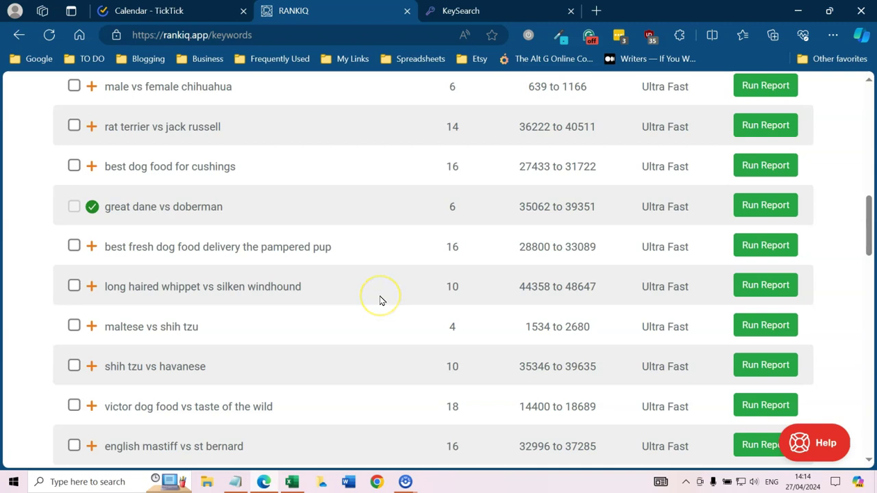
scroll(381, 300, down, 1)
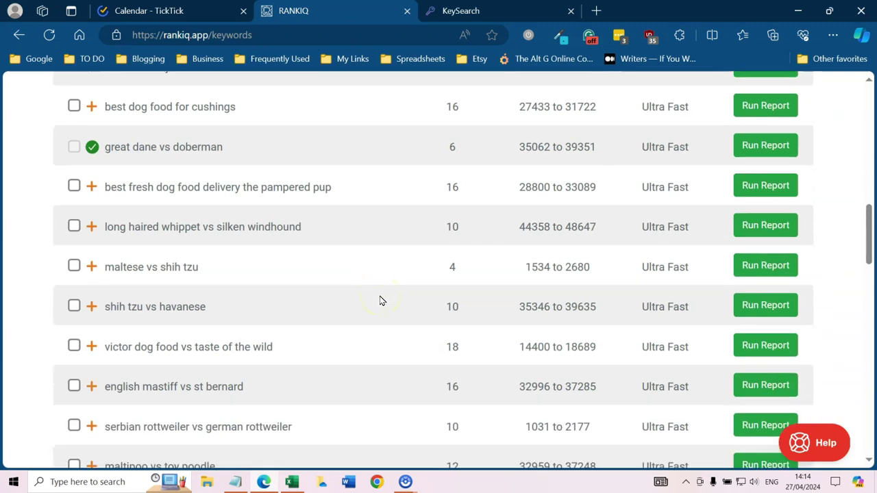
click(90, 269)
- Look through the rest of the dog comparison and best keywords for further low-competition ideas
scroll(312, 284, down, 2)
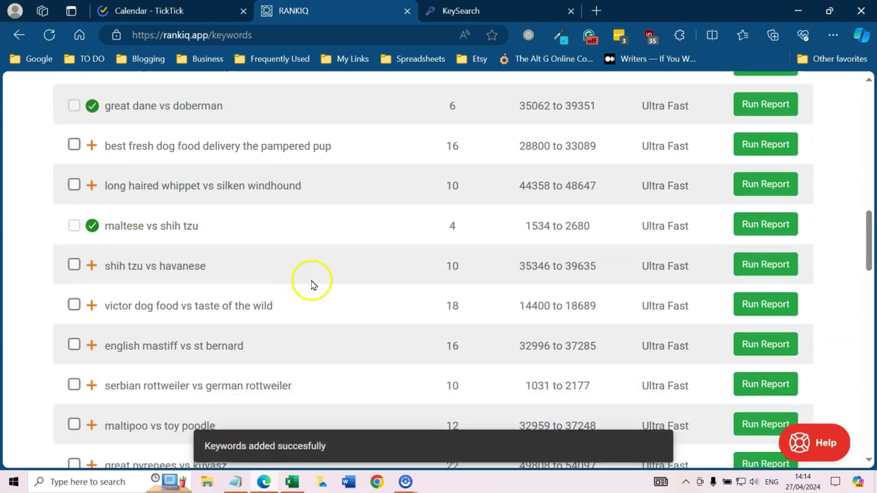
scroll(325, 274, down, 2)
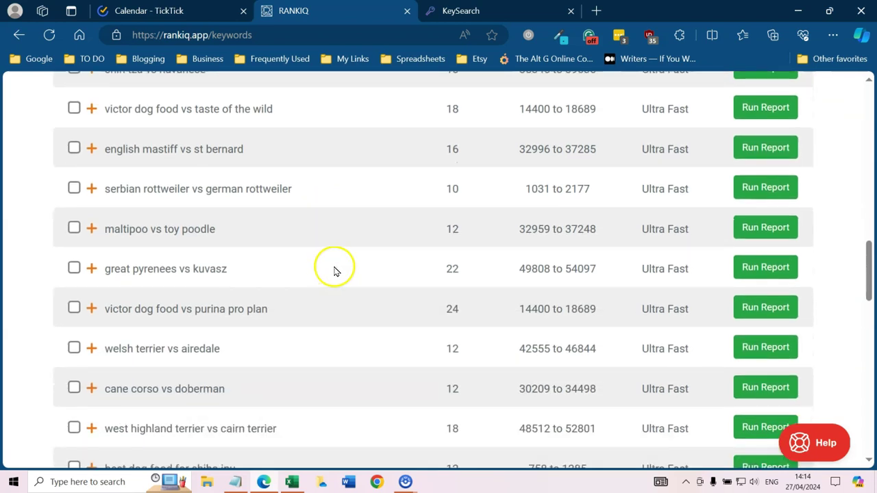
scroll(335, 271, down, 2)
scroll(335, 270, down, 3)
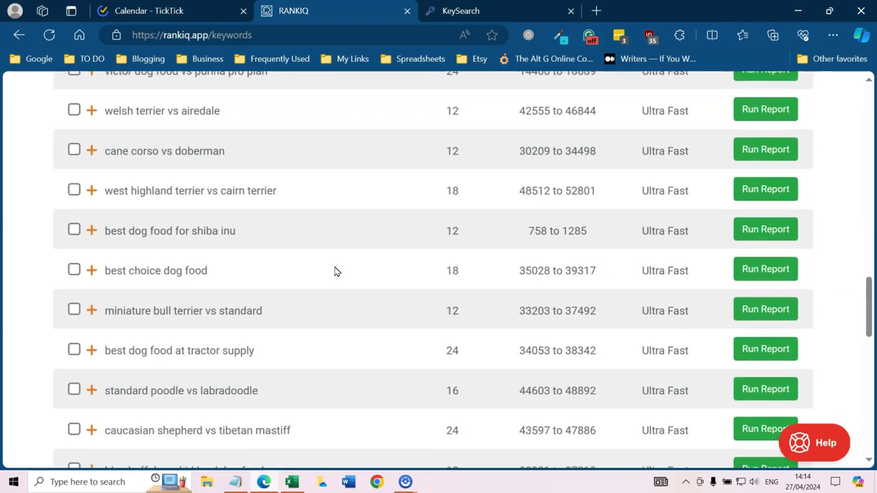
scroll(336, 272, down, 1)
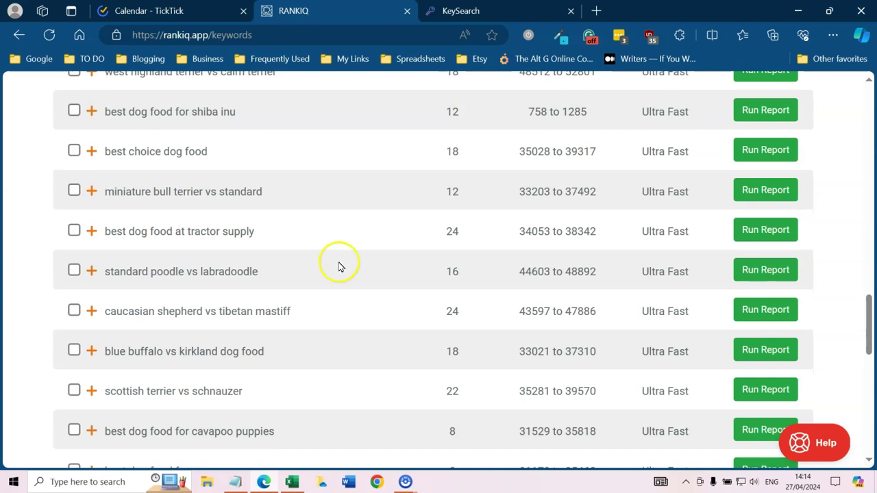
scroll(285, 251, down, 5)
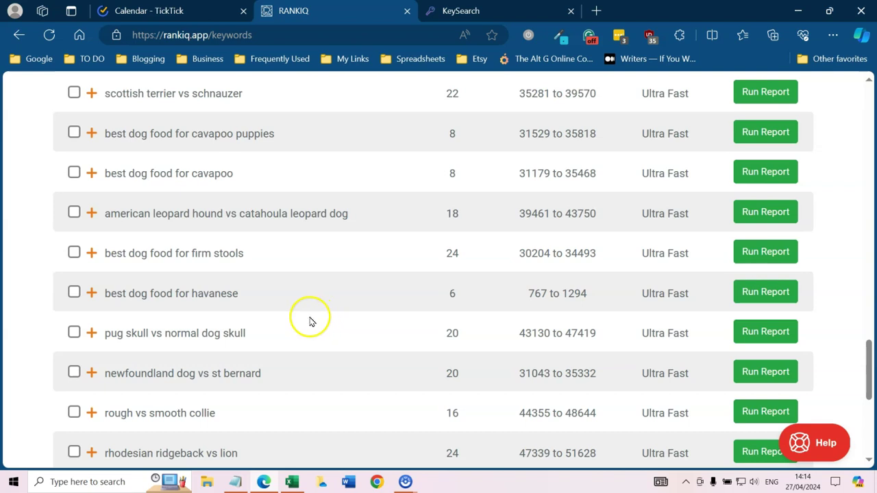
scroll(310, 321, up, 5)
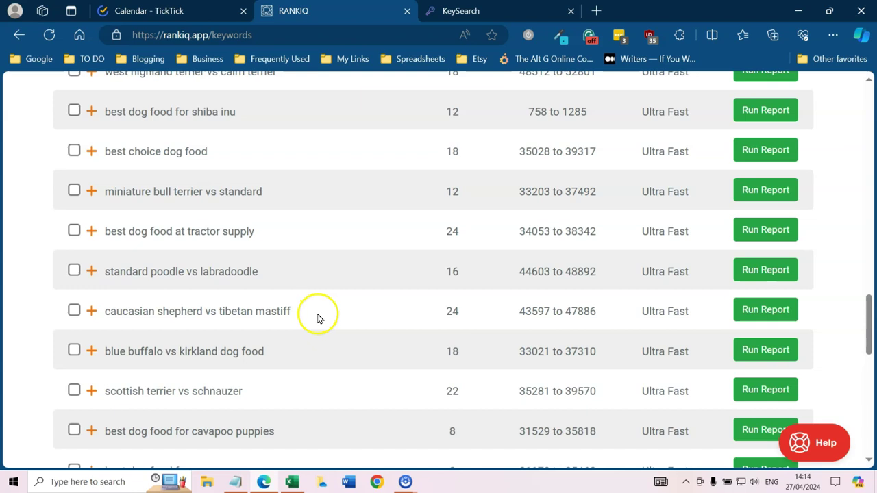
scroll(321, 308, up, 5)
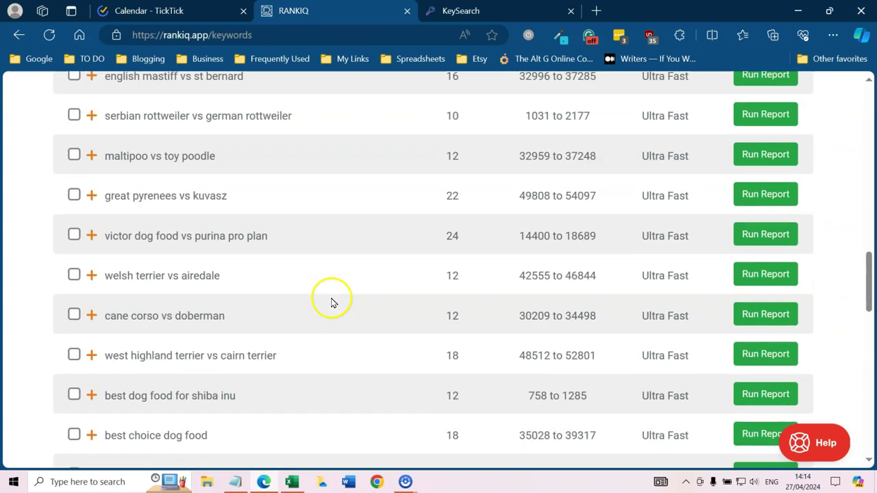
scroll(348, 297, up, 9)
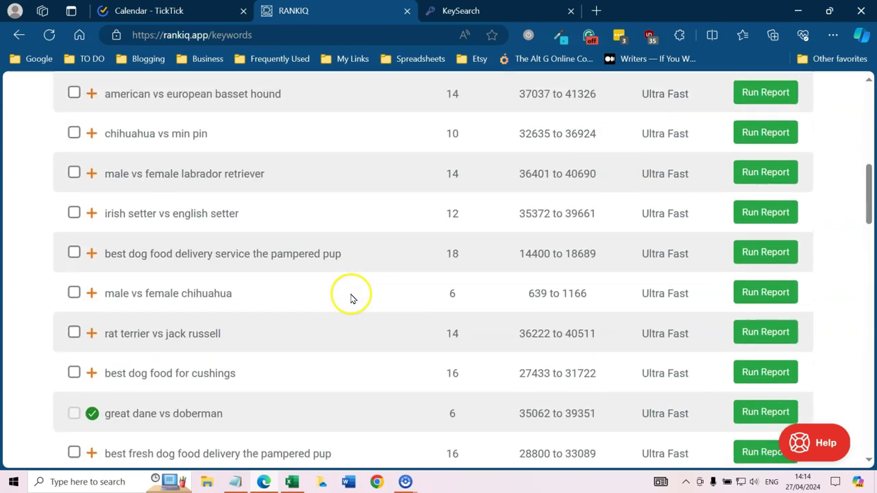
scroll(349, 300, up, 3)
scroll(363, 335, up, 1)
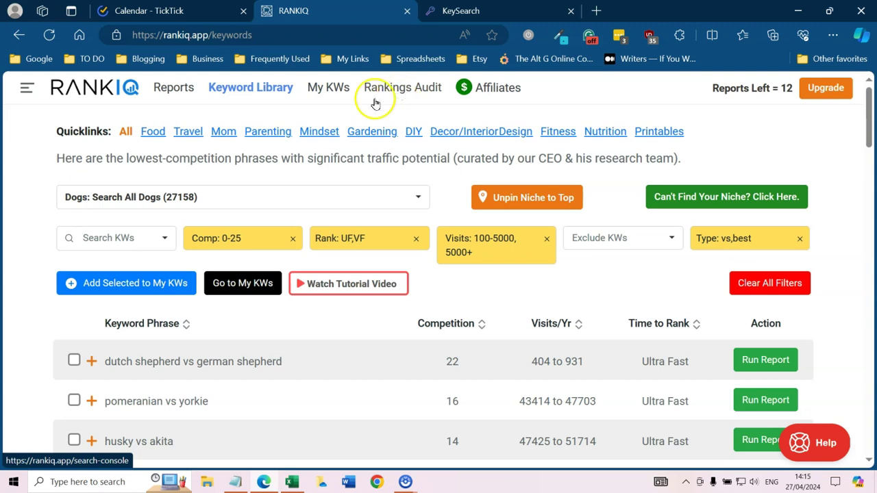
- Open the saved keywords list and examine its first entries, including which keywords already have a completed report
click(320, 87)
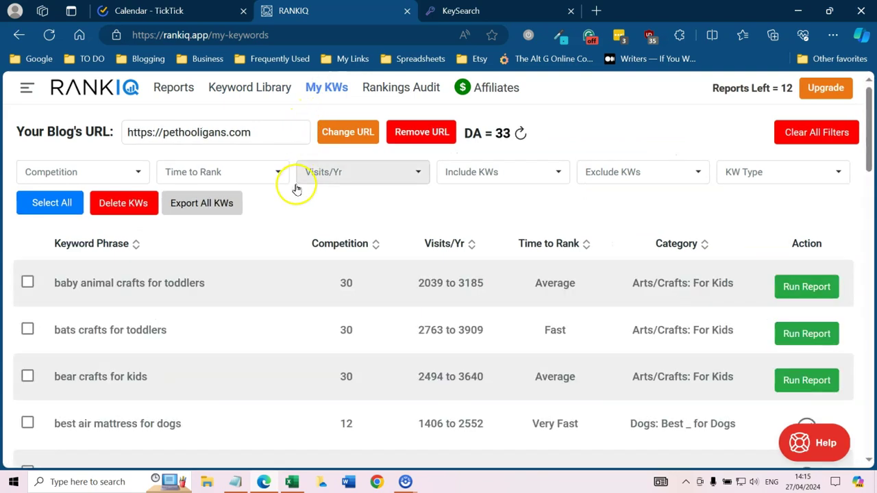
scroll(290, 189, down, 1)
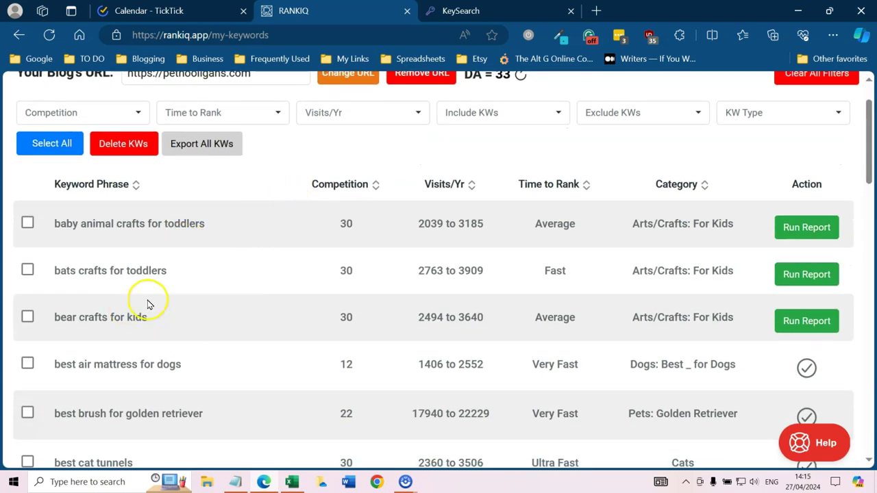
scroll(267, 260, down, 3)
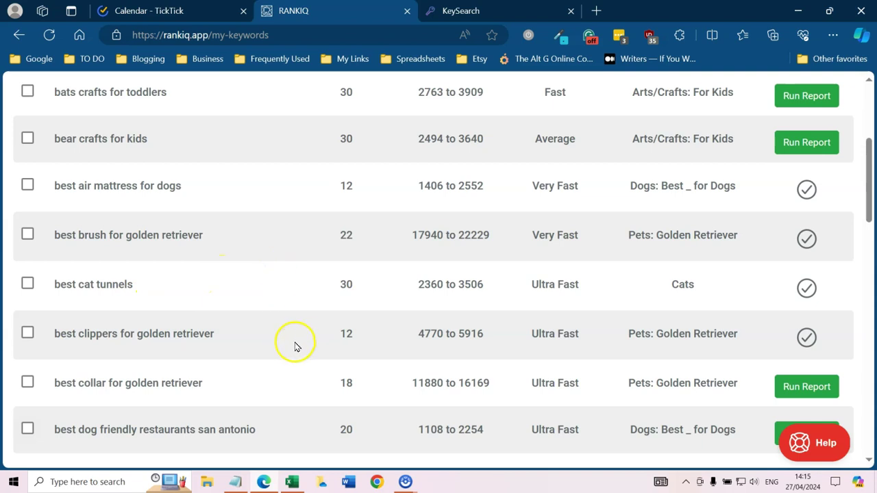
scroll(302, 324, down, 1)
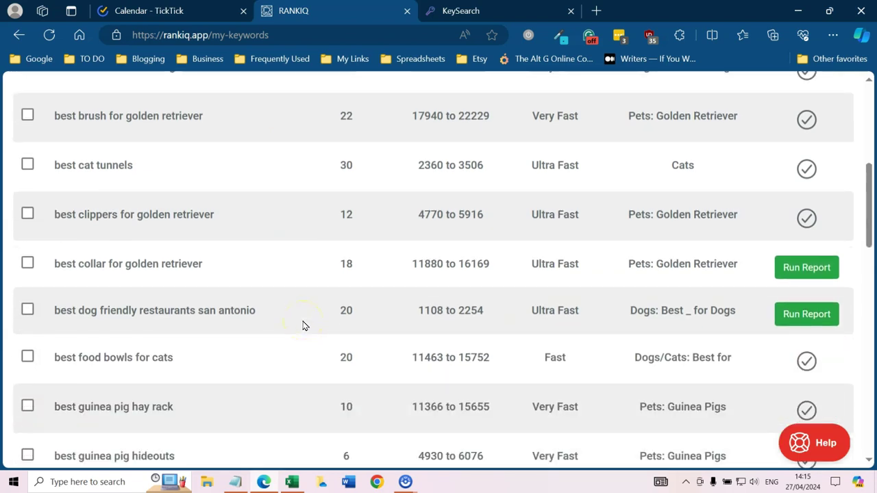
scroll(307, 321, up, 2)
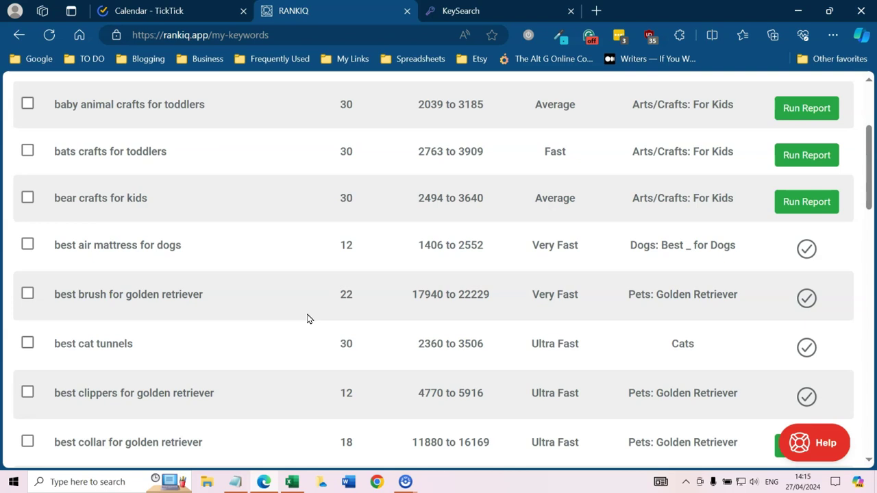
click(267, 332)
click(277, 298)
scroll(276, 298, down, 1)
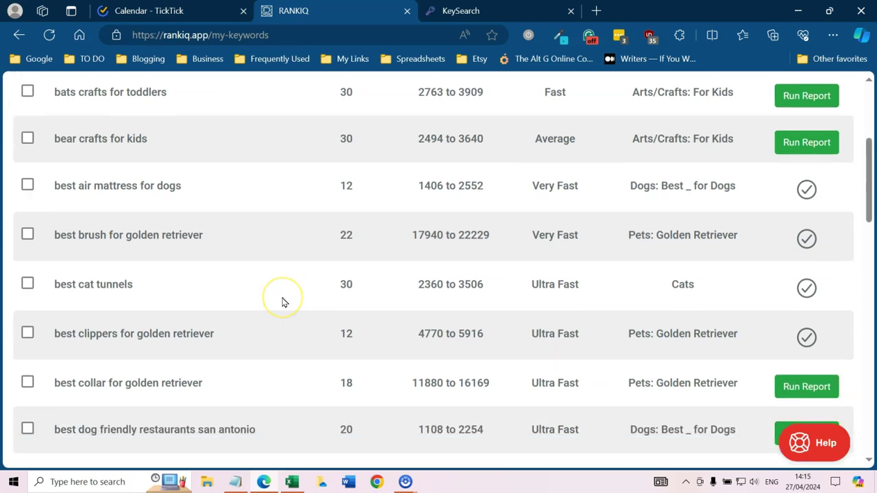
click(279, 263)
scroll(480, 260, down, 1)
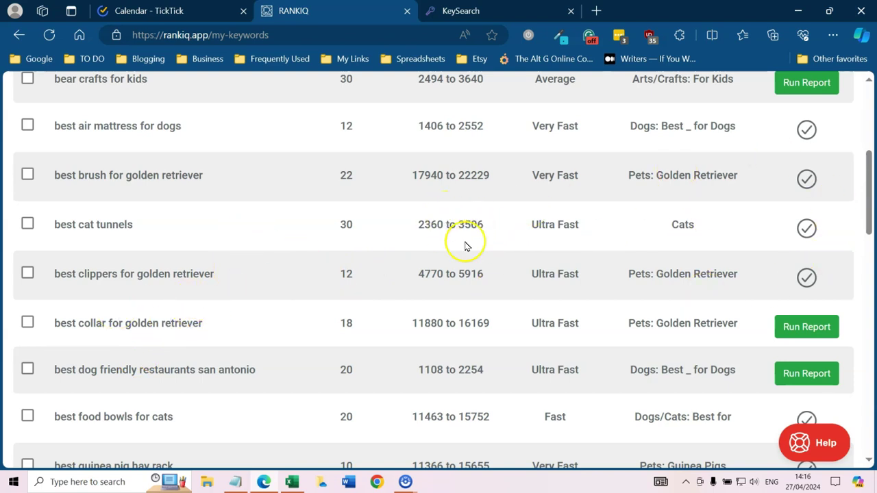
- Look through the remaining saved keywords to the end of the list, checking their competition, yearly visits and time to rank
scroll(366, 208, down, 2)
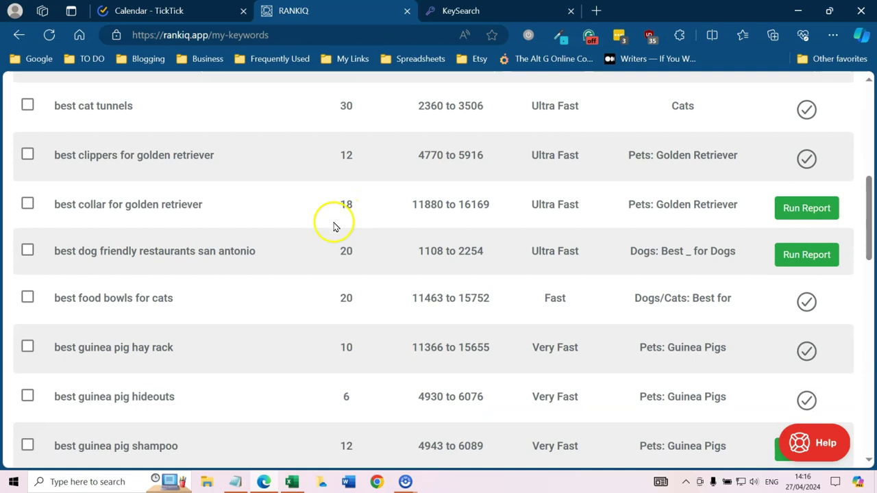
scroll(306, 243, down, 1)
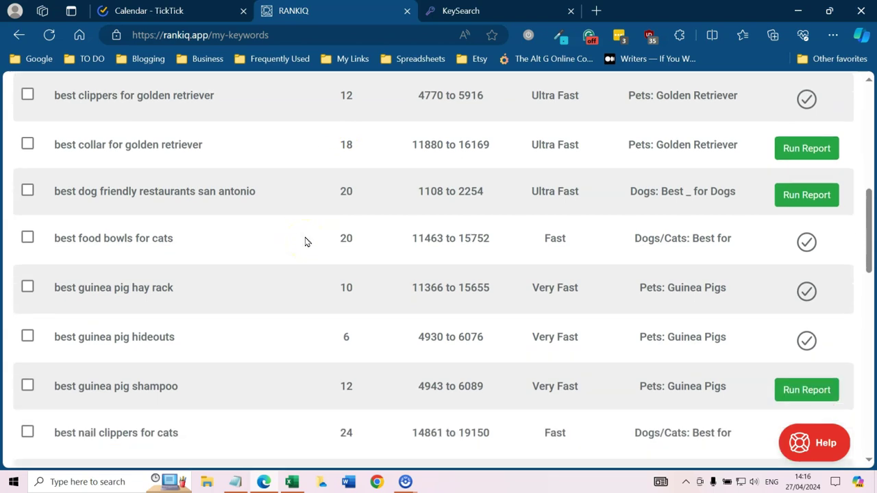
scroll(307, 241, down, 1)
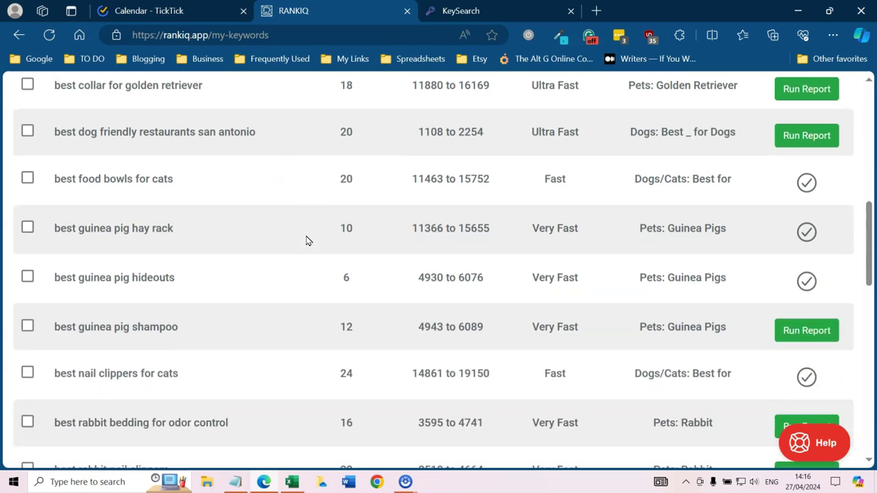
scroll(309, 259, down, 1)
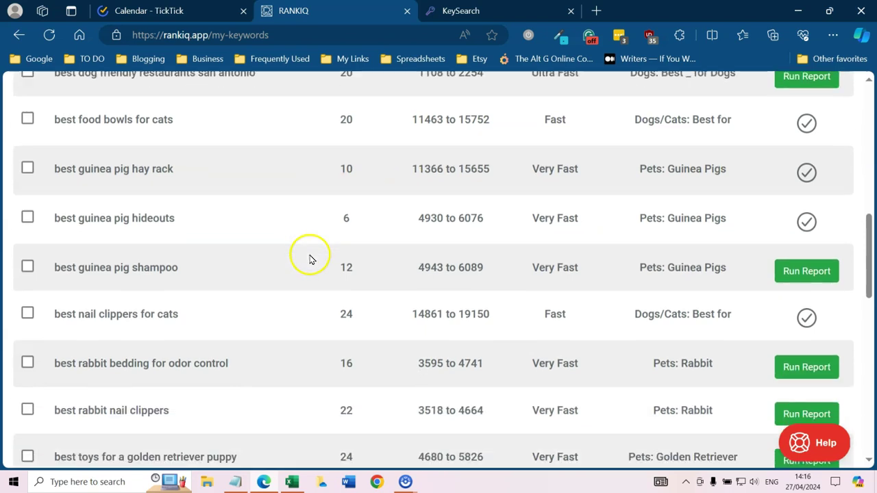
scroll(309, 247, down, 2)
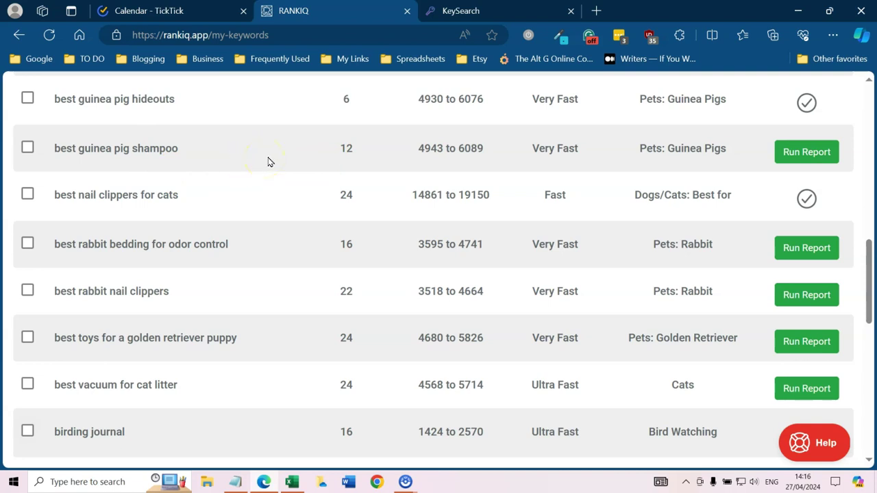
scroll(280, 233, down, 3)
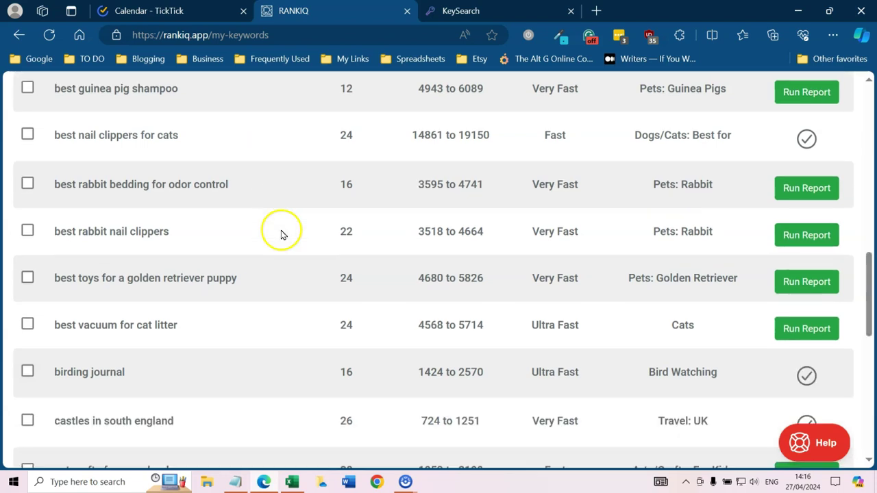
scroll(281, 235, down, 4)
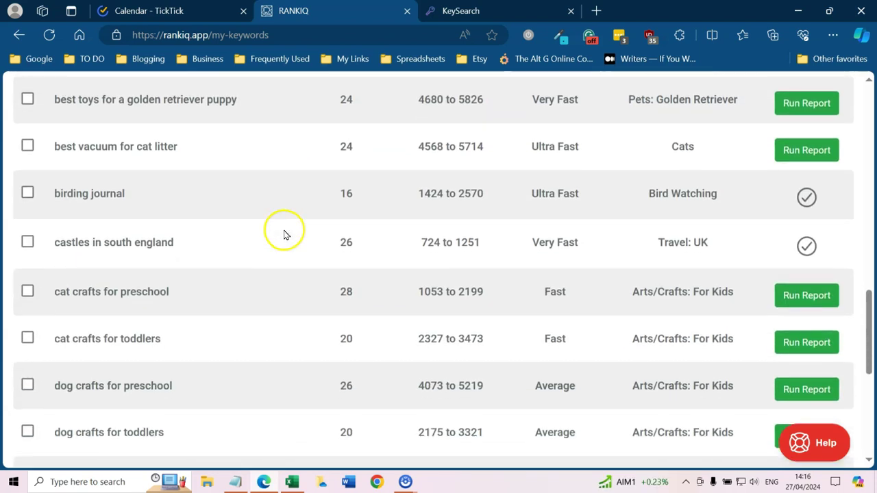
scroll(286, 233, down, 1)
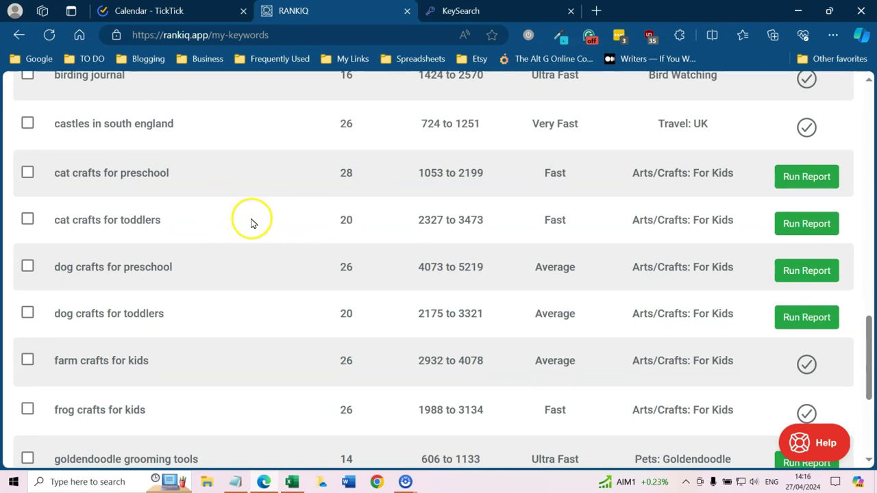
scroll(251, 224, down, 1)
scroll(253, 216, down, 1)
scroll(262, 204, down, 2)
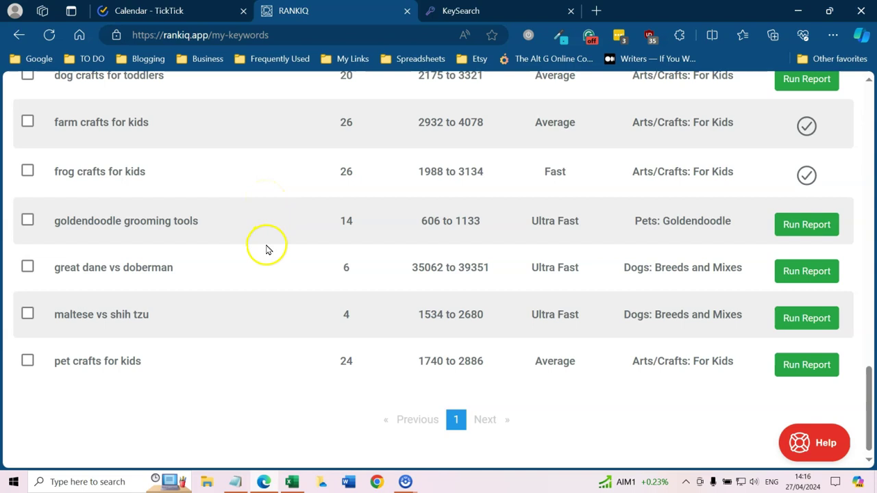
- Review the saved keywords again from the beginning, comparing entries with completed reports against those without one
scroll(243, 324, up, 8)
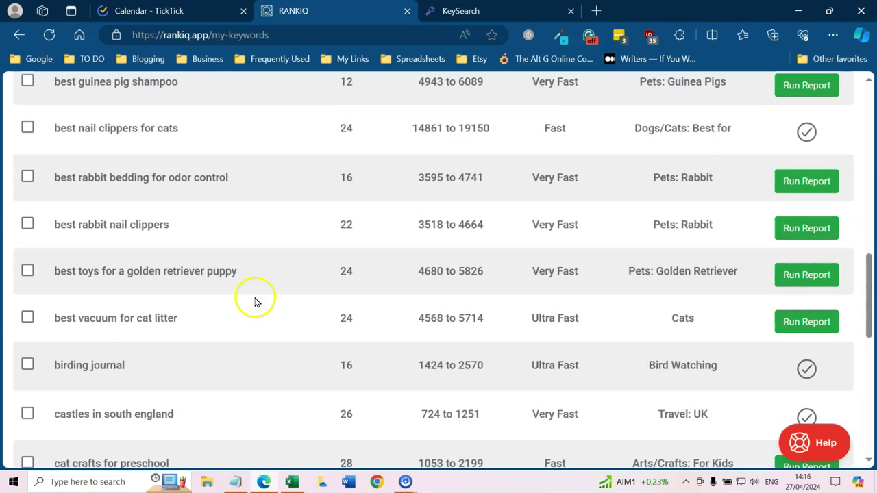
scroll(255, 299, up, 4)
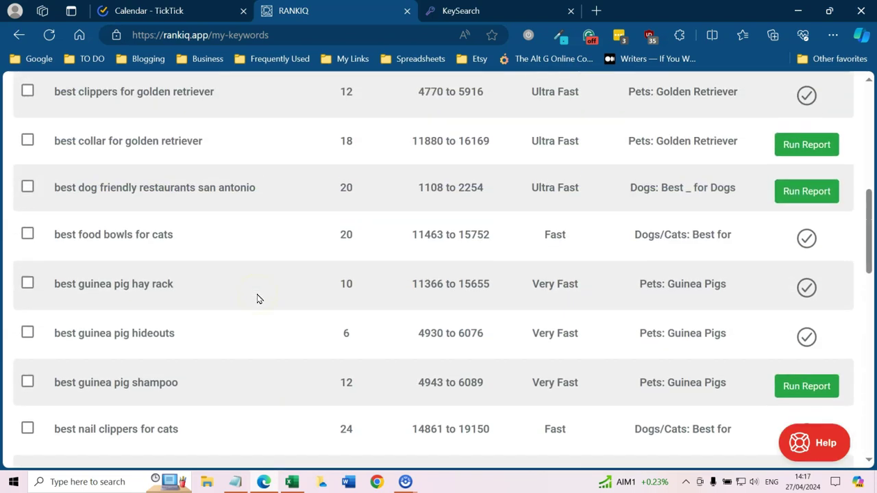
scroll(259, 299, up, 1)
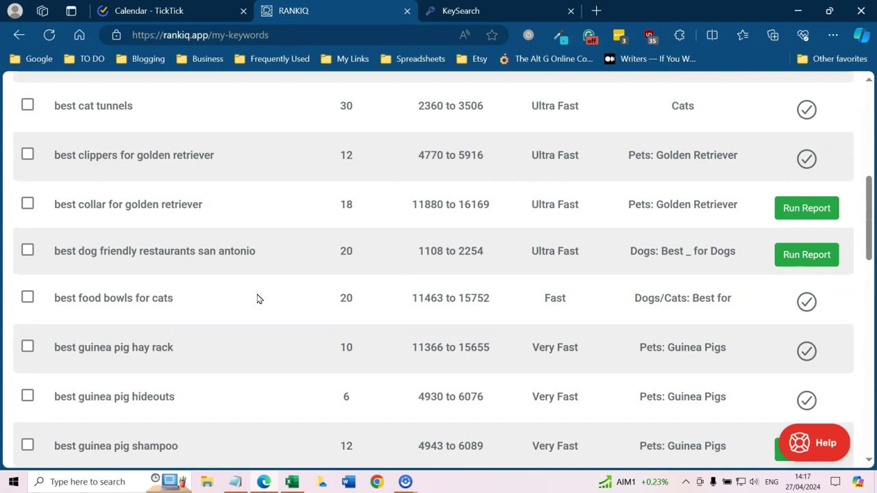
scroll(259, 299, up, 1)
scroll(259, 299, up, 1)
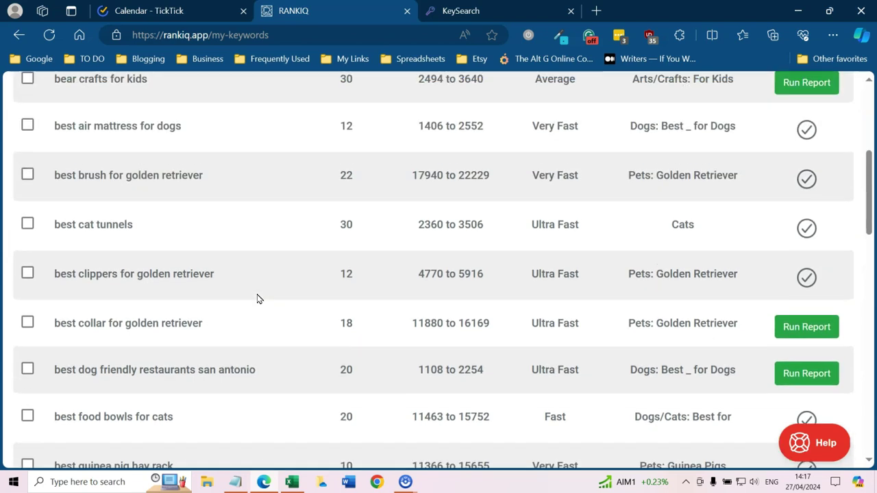
scroll(259, 298, up, 1)
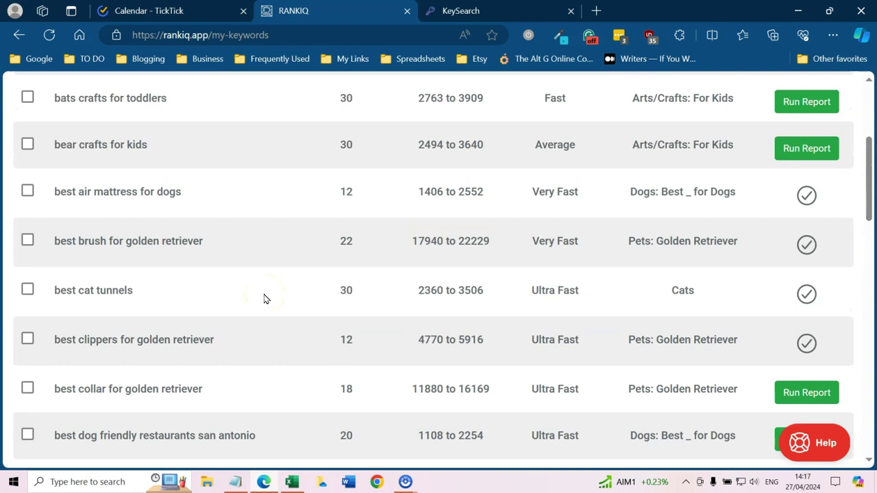
scroll(265, 298, up, 2)
scroll(270, 291, down, 2)
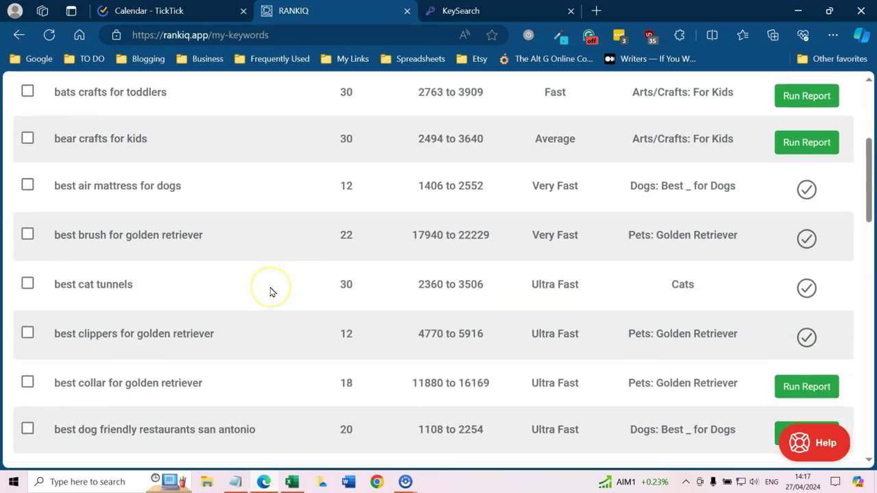
scroll(270, 292, down, 1)
scroll(270, 292, down, 2)
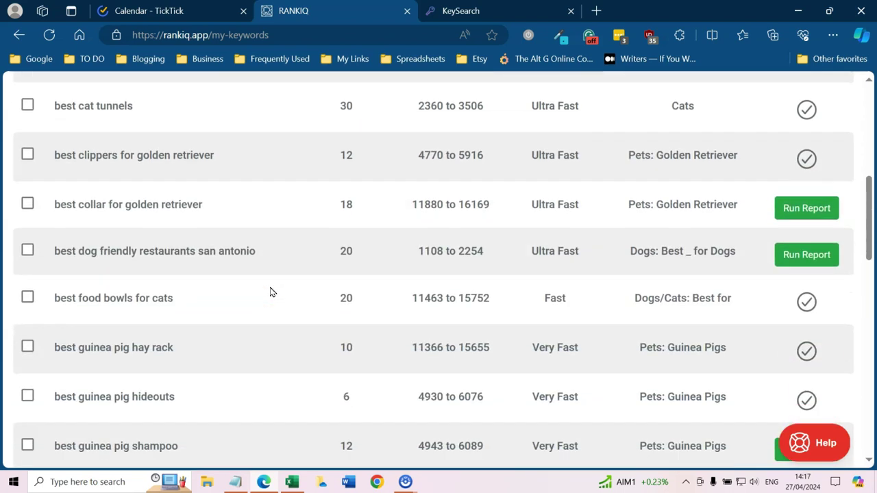
scroll(273, 288, down, 2)
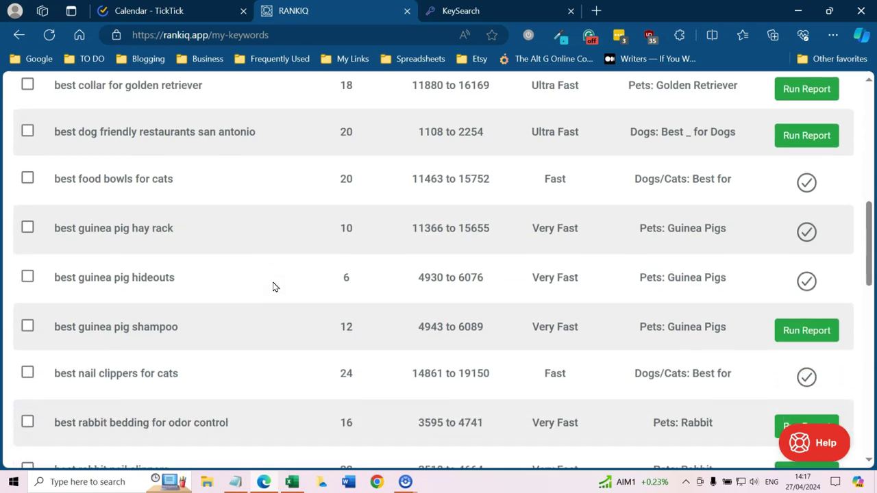
scroll(273, 287, down, 1)
click(280, 268)
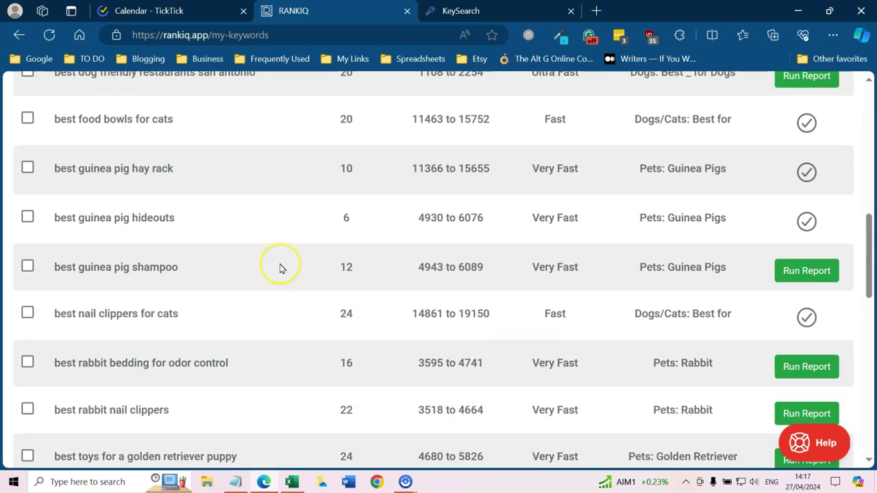
scroll(280, 267, down, 1)
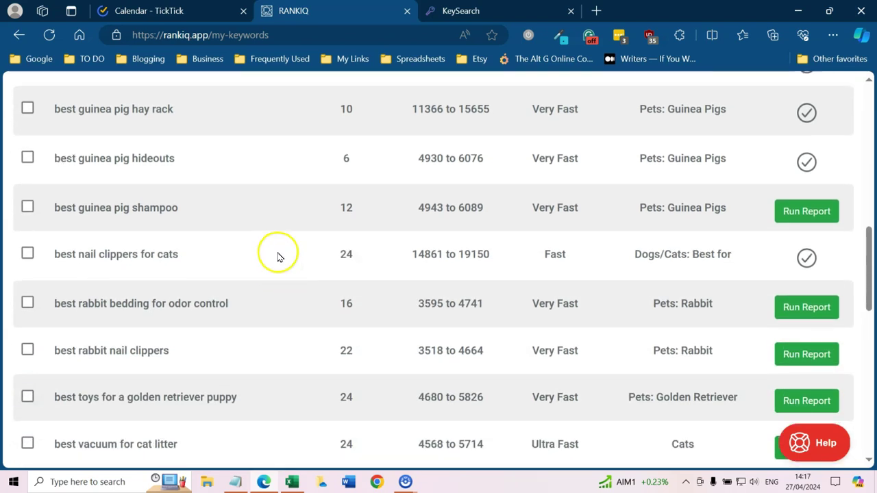
scroll(278, 257, down, 1)
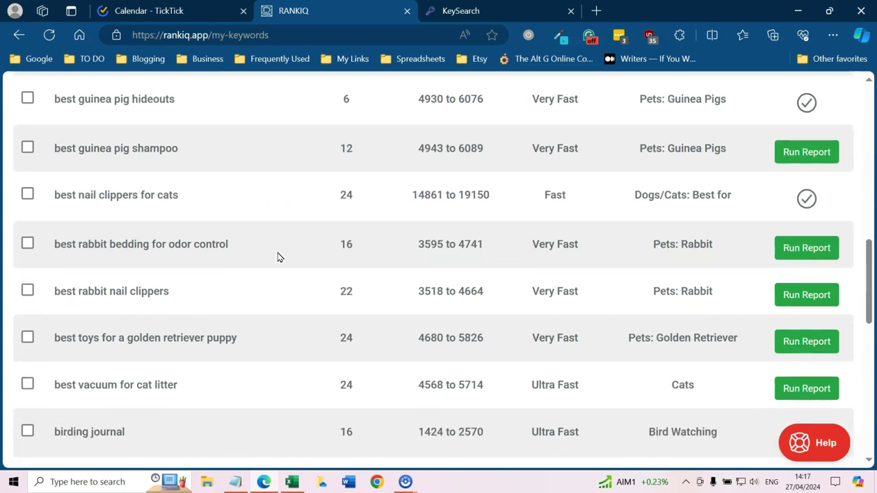
click(117, 373)
- Run a report for the saved keyword "best elevated cat food bowls"
click(304, 261)
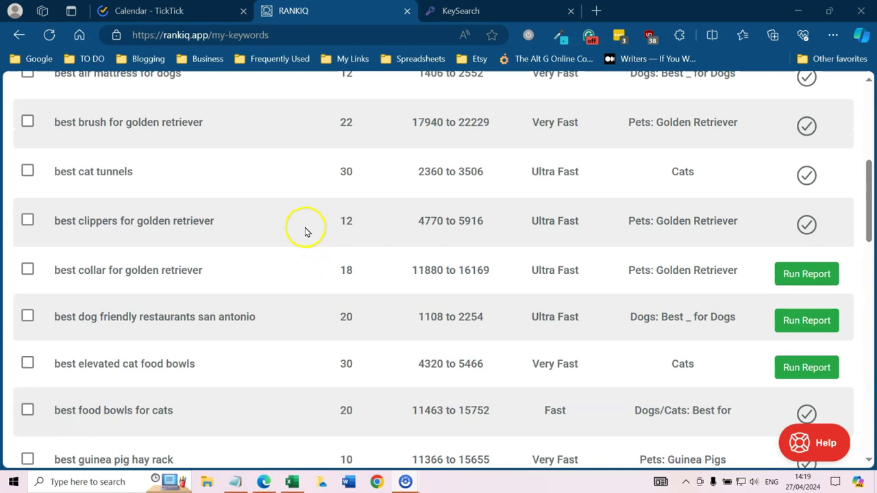
scroll(306, 231, down, 2)
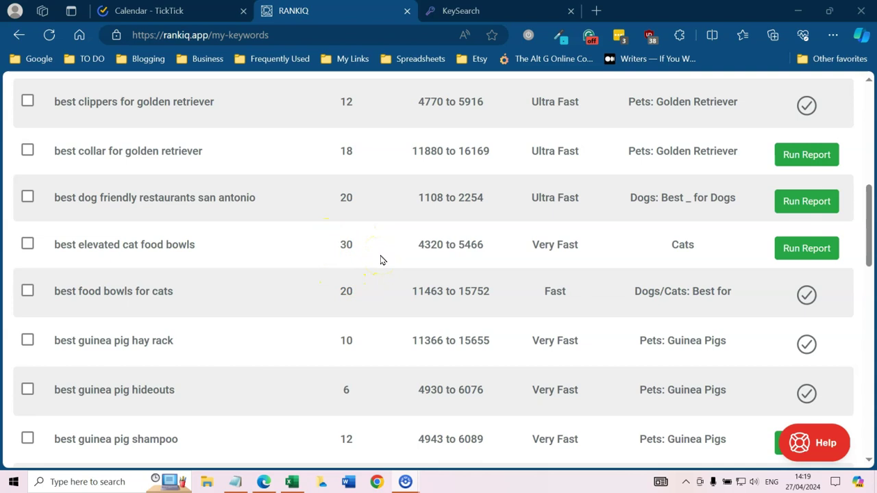
click(802, 251)
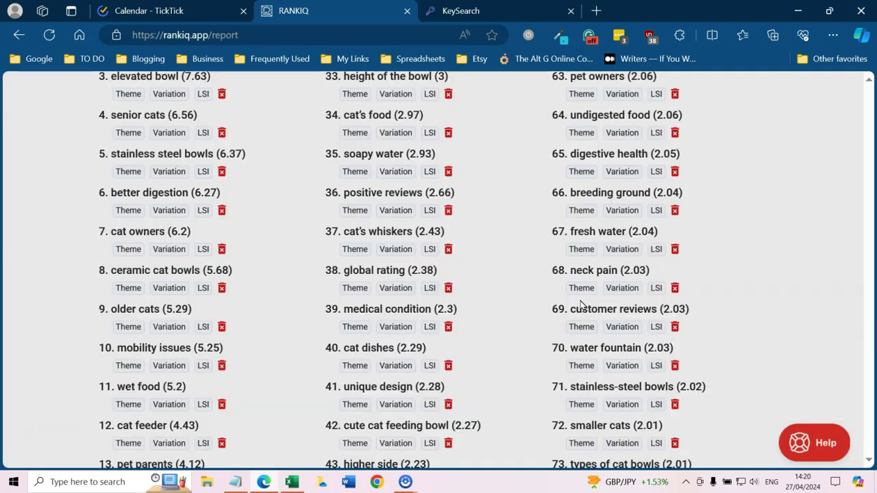
- Examine the report's content targets, ranking analysis, content topics and title analysis for "best elevated cat food bowls"
scroll(525, 297, up, 4)
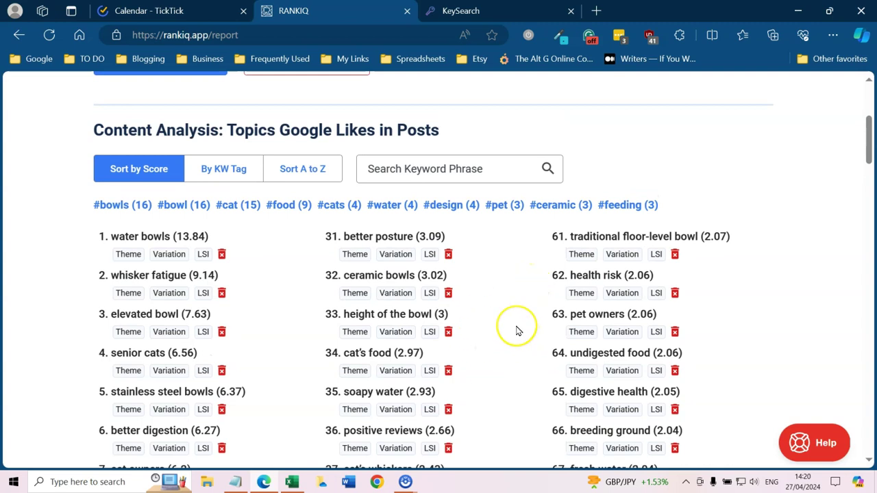
scroll(520, 327, up, 4)
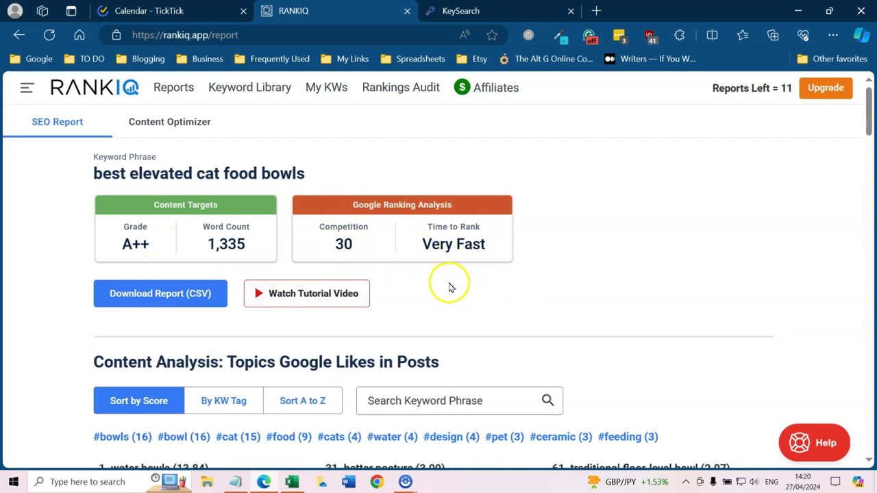
scroll(481, 275, down, 1)
scroll(481, 275, down, 10)
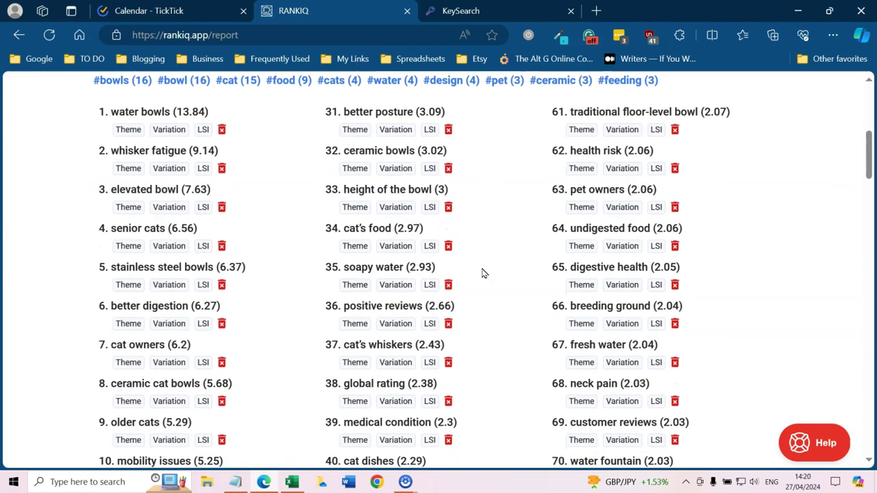
scroll(488, 279, down, 9)
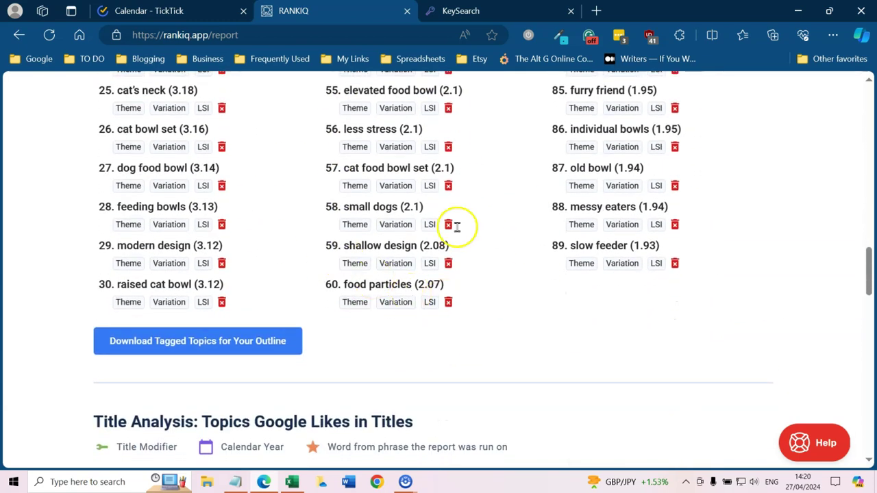
scroll(519, 294, down, 1)
scroll(507, 274, down, 2)
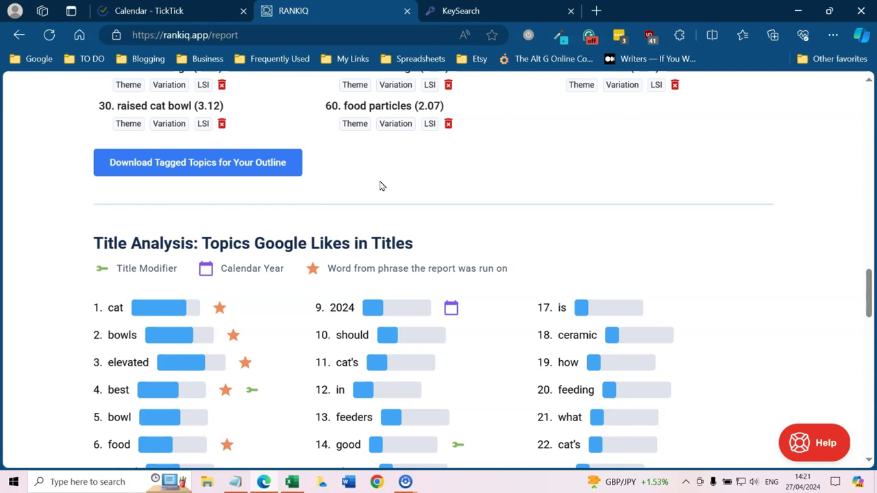
- Enter "Best Elevated Cat Food Bowls" in the Title Grader, drawing on the words Google likes in titles
scroll(382, 185, down, 2)
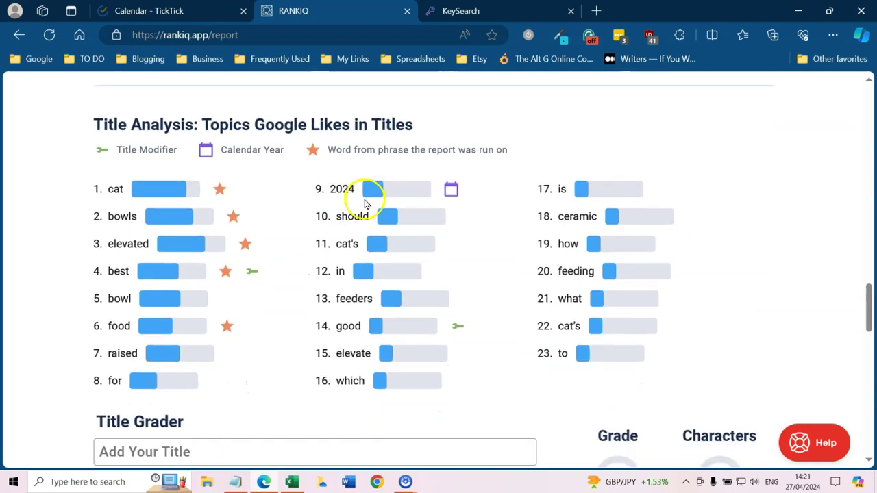
scroll(368, 197, down, 2)
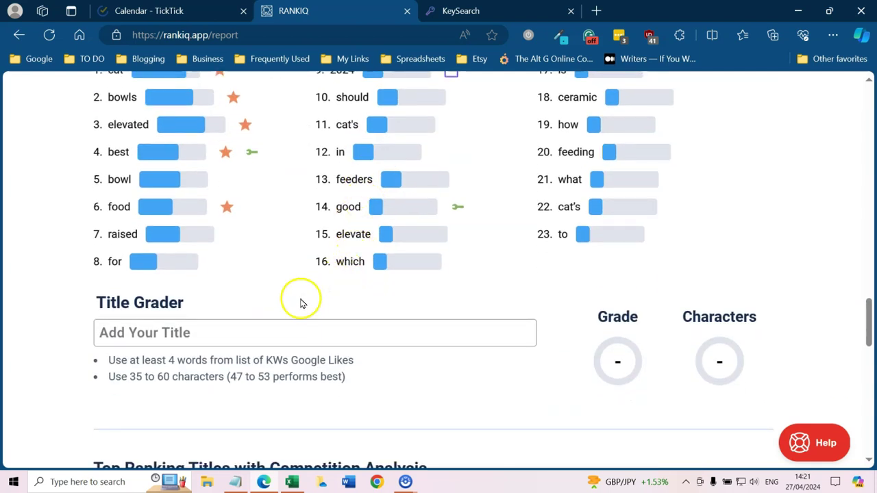
scroll(299, 300, up, 2)
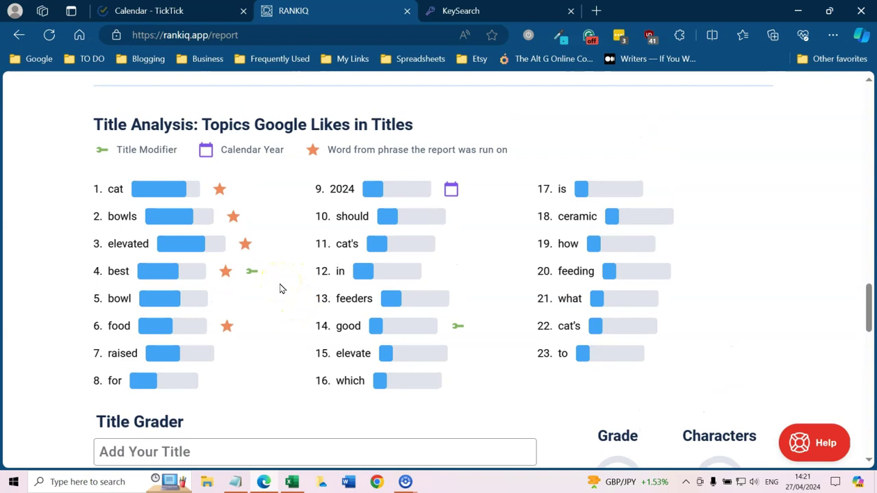
scroll(281, 289, down, 2)
click(174, 331)
text(Best )
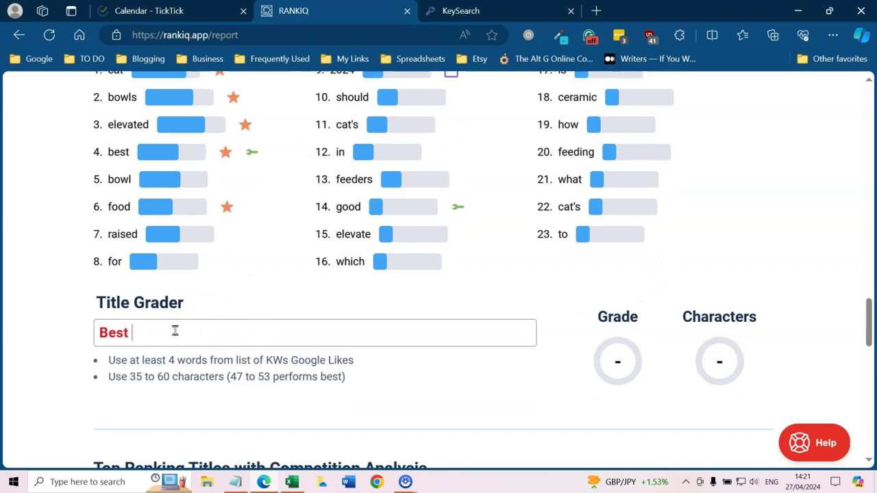
text(Ele)
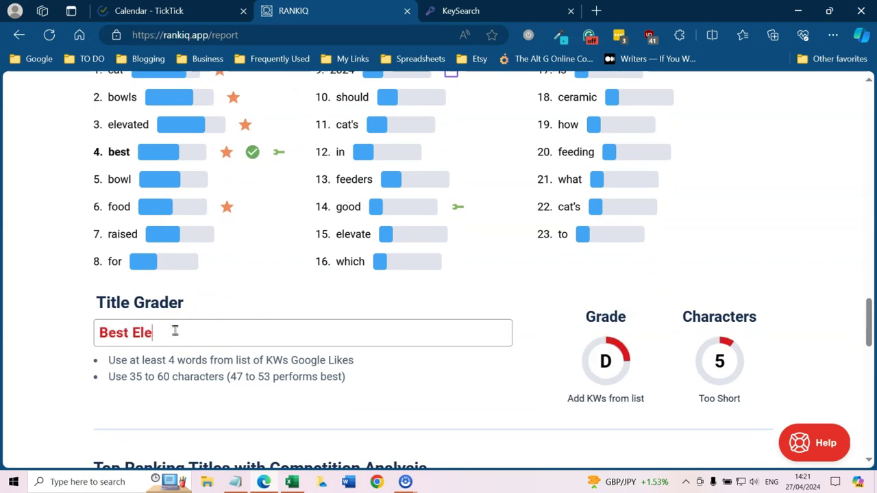
text(vated)
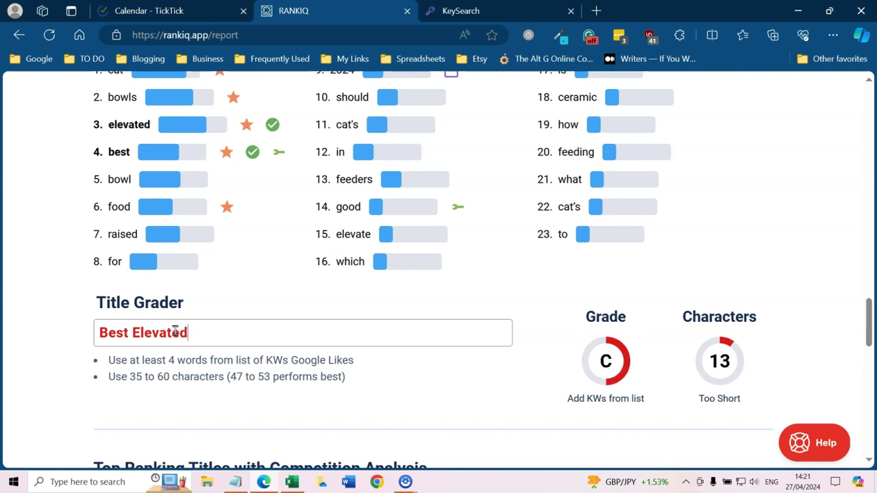
scroll(402, 231, up, 15)
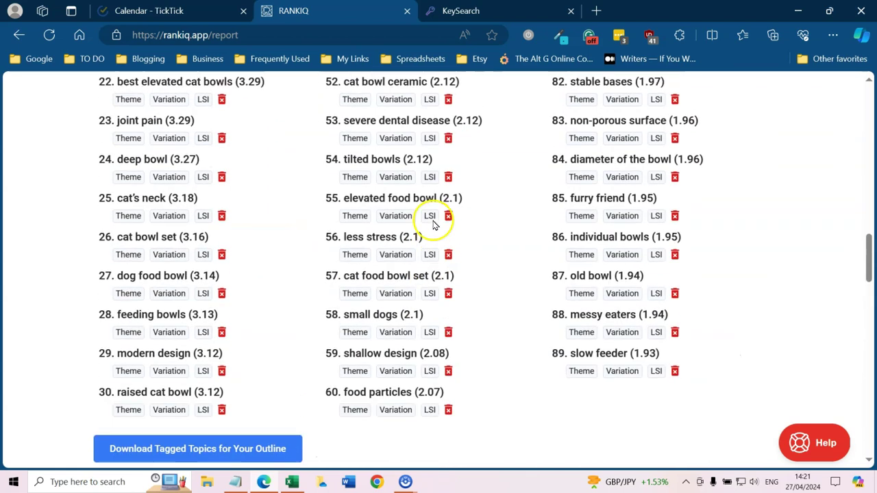
scroll(433, 211, up, 10)
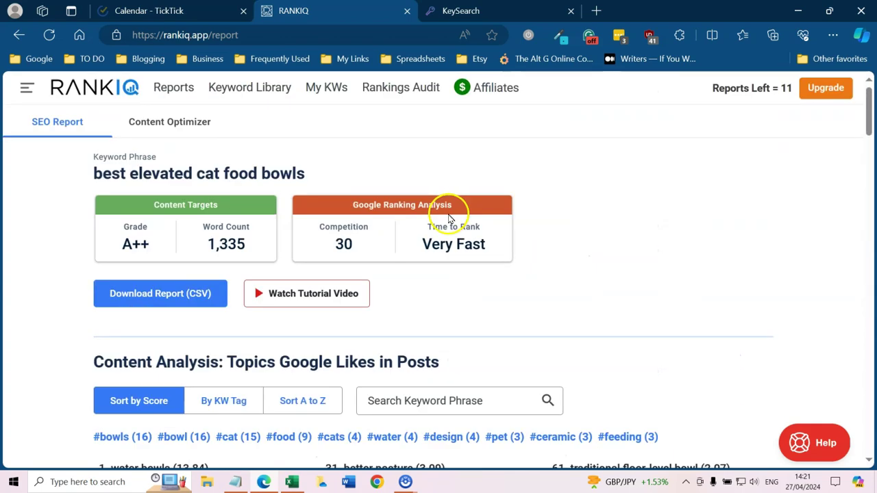
scroll(599, 298, down, 12)
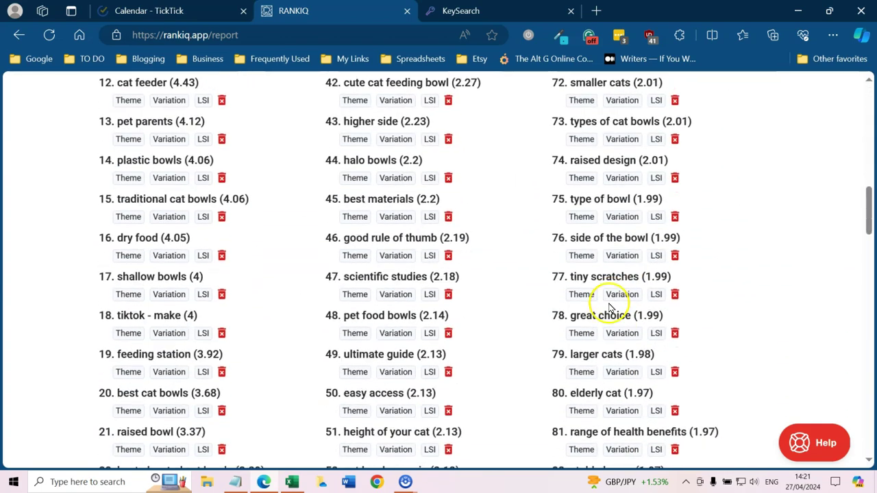
scroll(588, 314, down, 7)
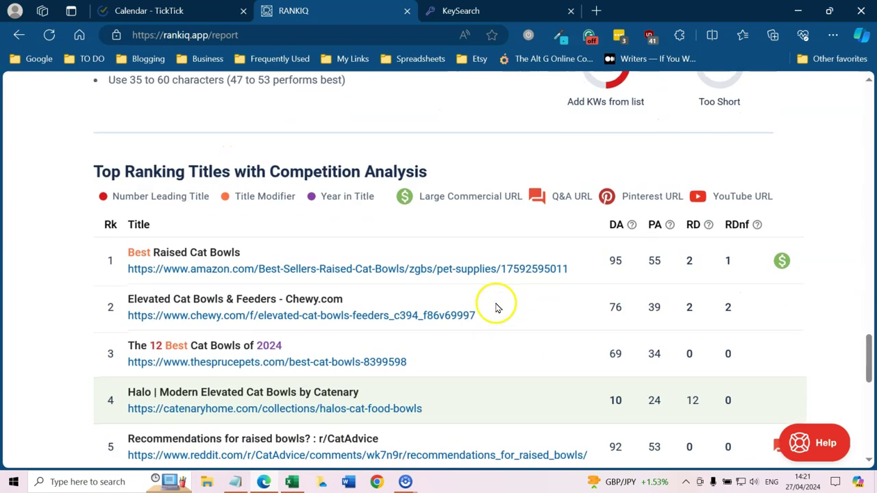
text(Cat)
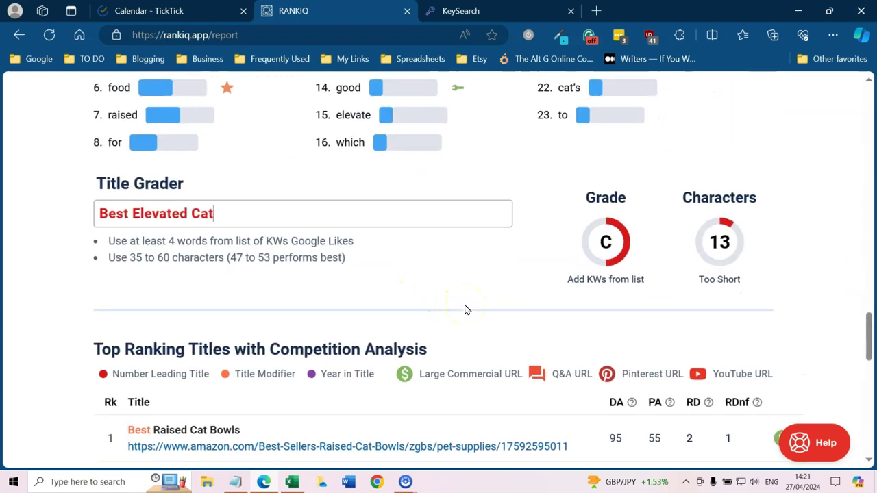
text( Food Bowls)
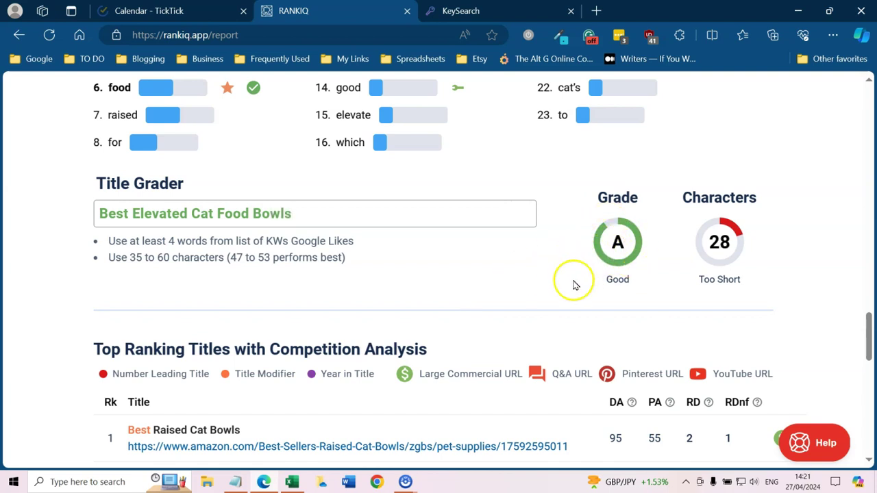
- Extend the graded title to "Best Elevated Cat Food Bowls: Our Top Picks" and check it against the suggested title words
scroll(452, 265, up, 2)
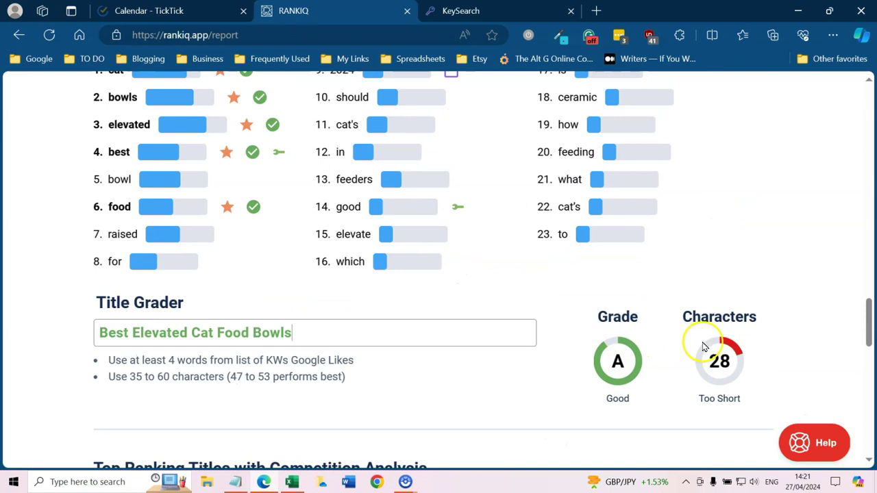
scroll(452, 313, up, 1)
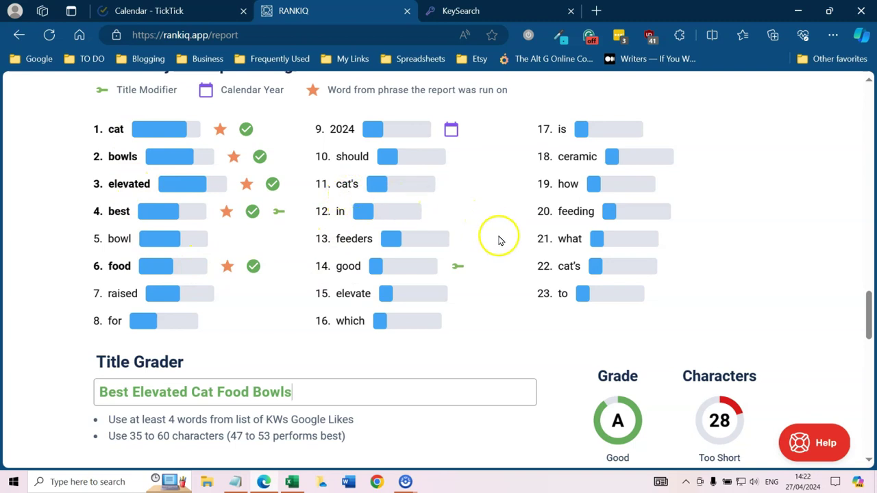
scroll(526, 299, down, 1)
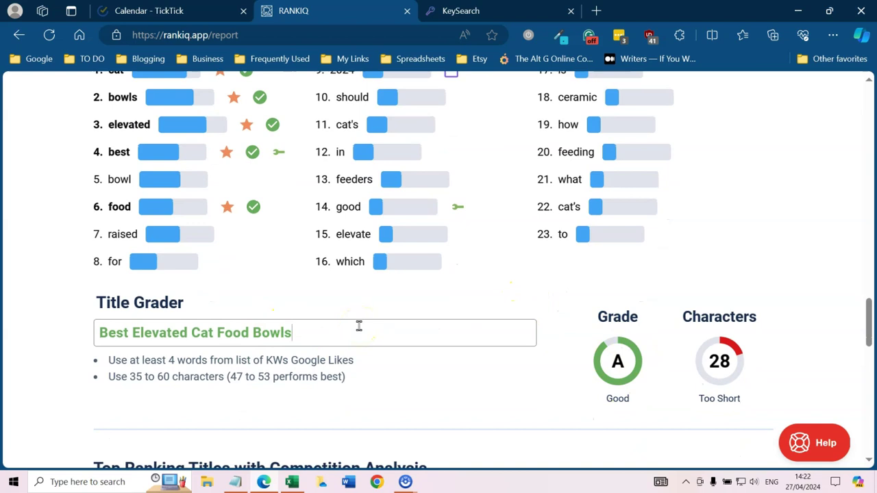
text(ur Top Picks)
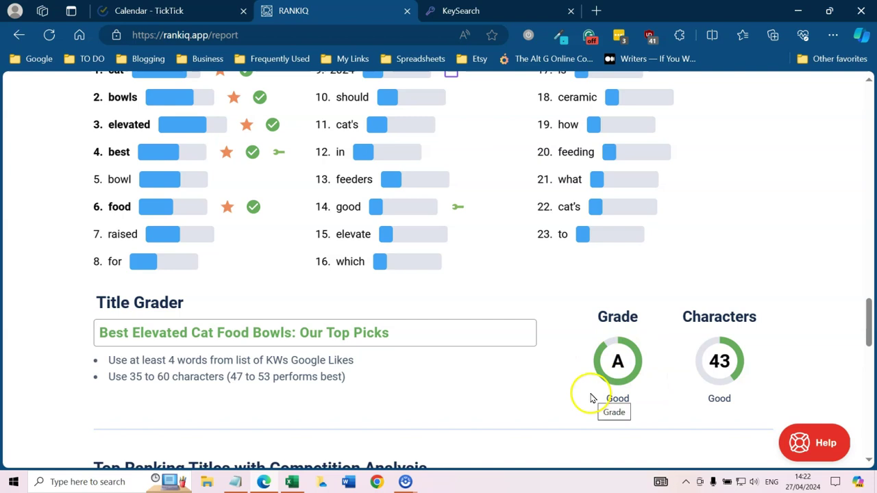
scroll(580, 349, up, 1)
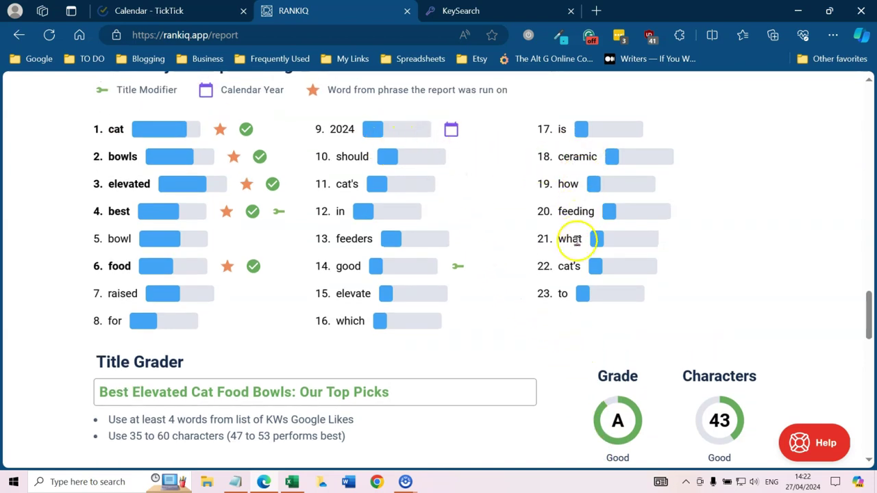
click(308, 131)
click(318, 134)
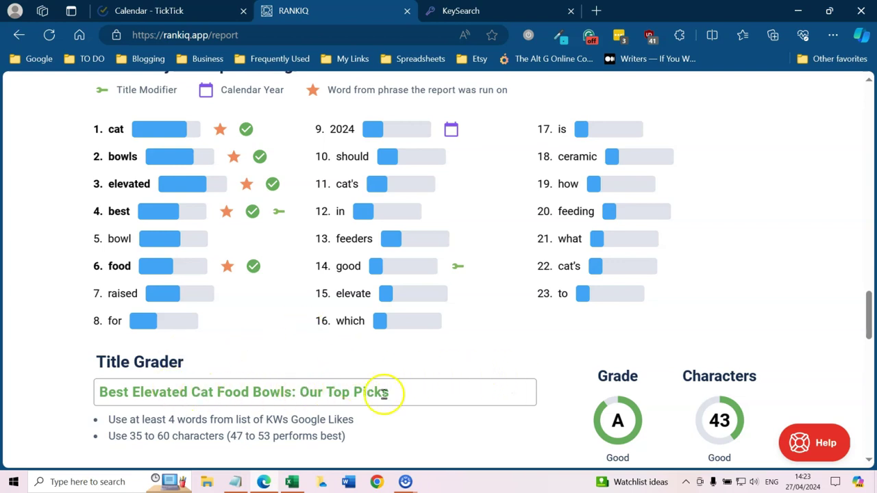
- Return to the start of the report and open the Content Optimizer for "best elevated cat food bowls"
scroll(472, 372, up, 10)
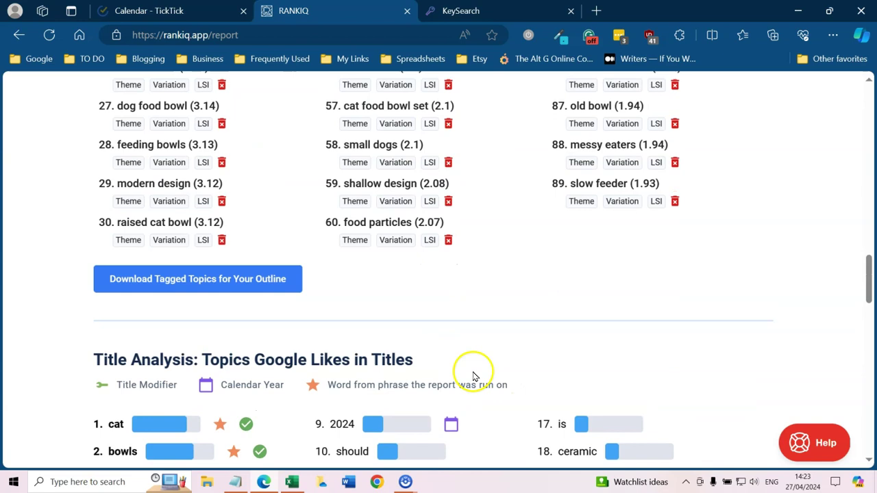
scroll(480, 365, up, 13)
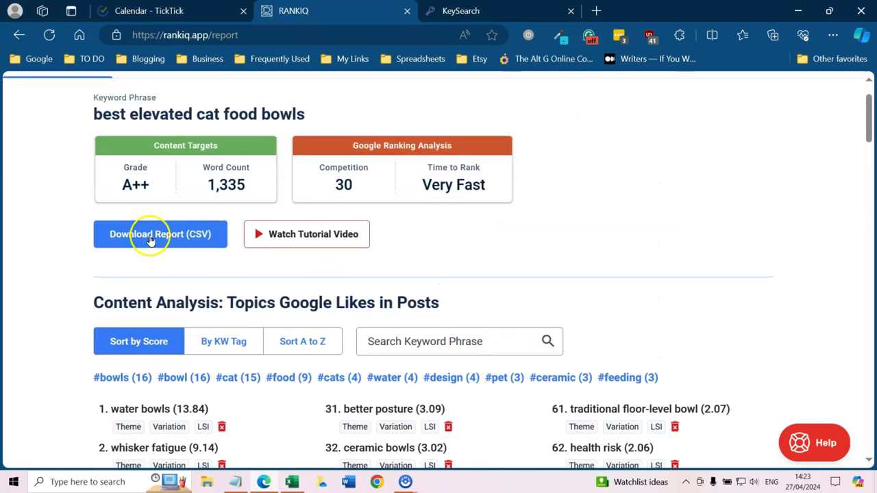
scroll(288, 244, up, 1)
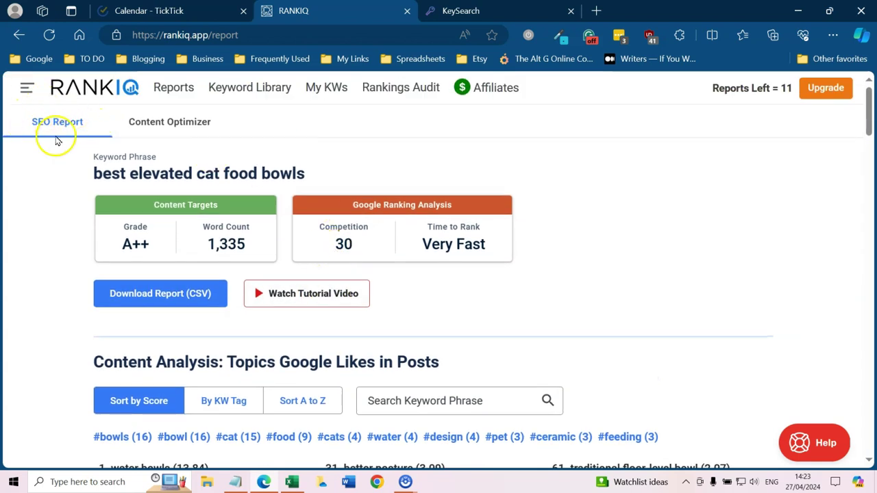
click(163, 125)
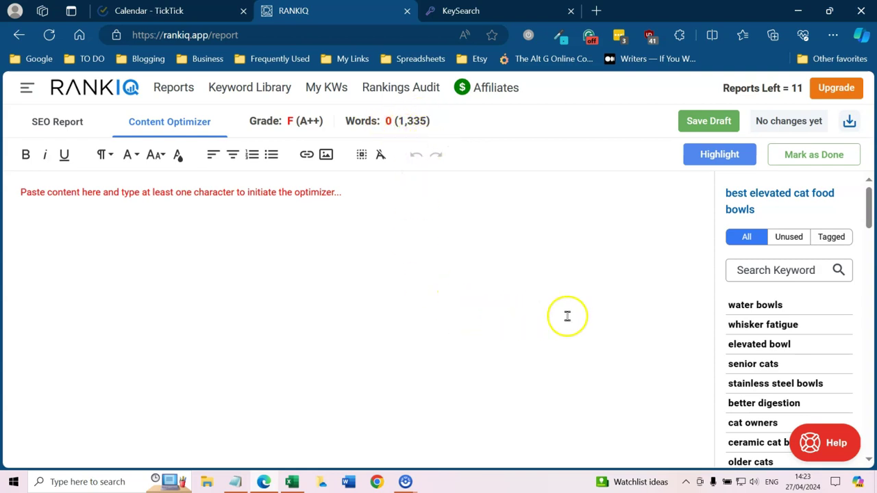
- Copy the optimizer's entire list of suggested keywords, through to "slow feeder"
scroll(718, 346, down, 1)
drag(729, 259, 796, 409)
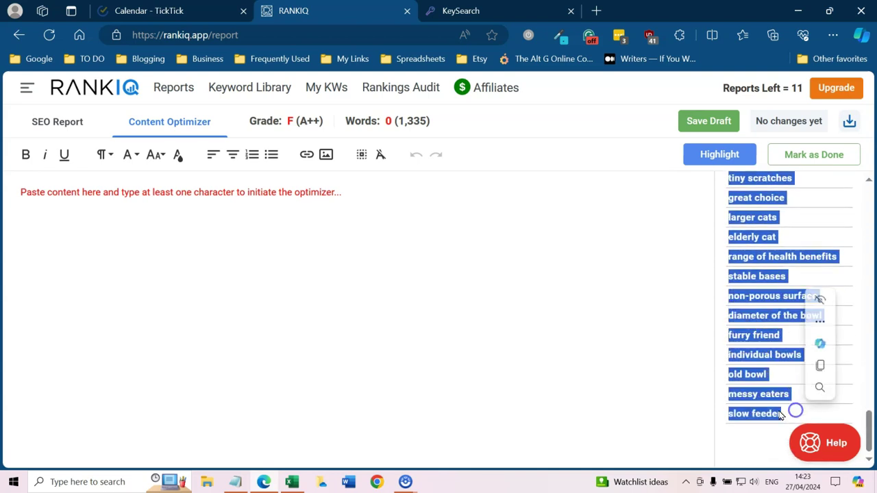
right_click(749, 388)
click(652, 124)
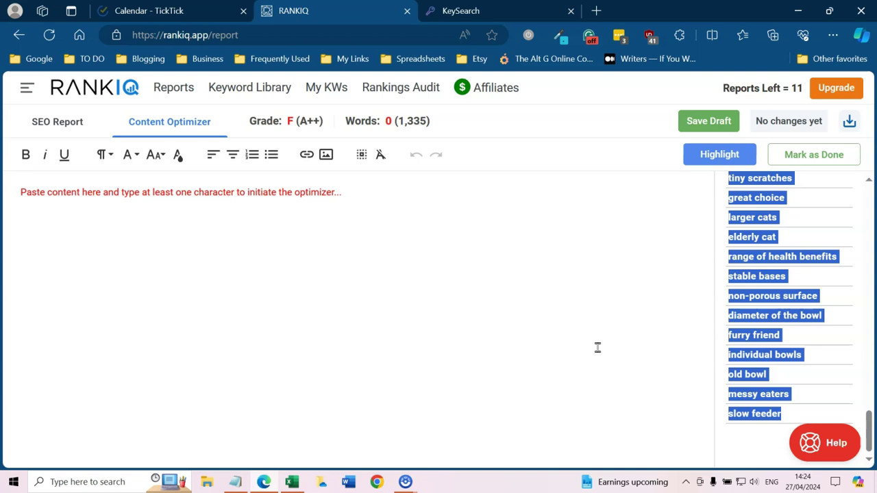
- Paste the prepared article on elevated cat food bowls into the empty Content Optimizer editor
click(583, 346)
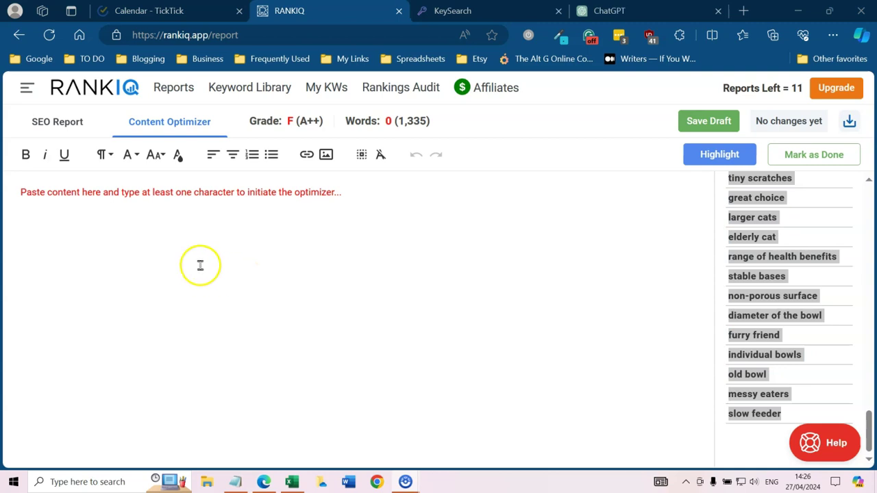
click(17, 190)
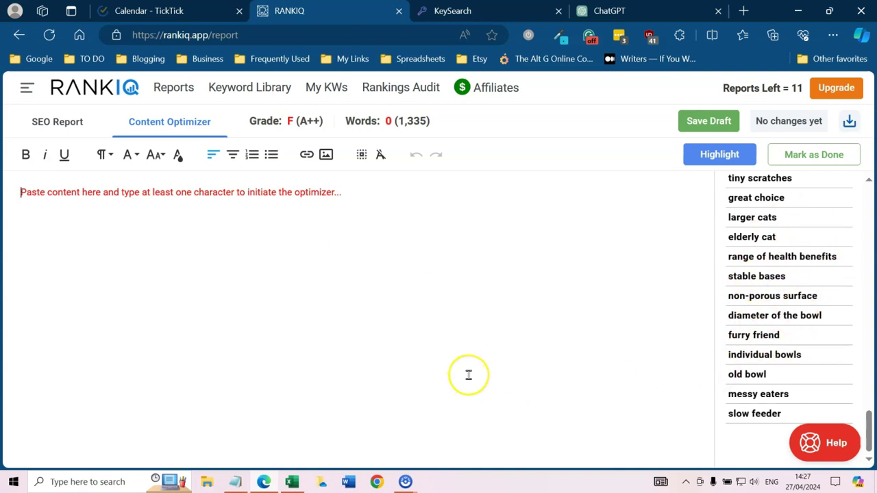
key(ctrl+v)
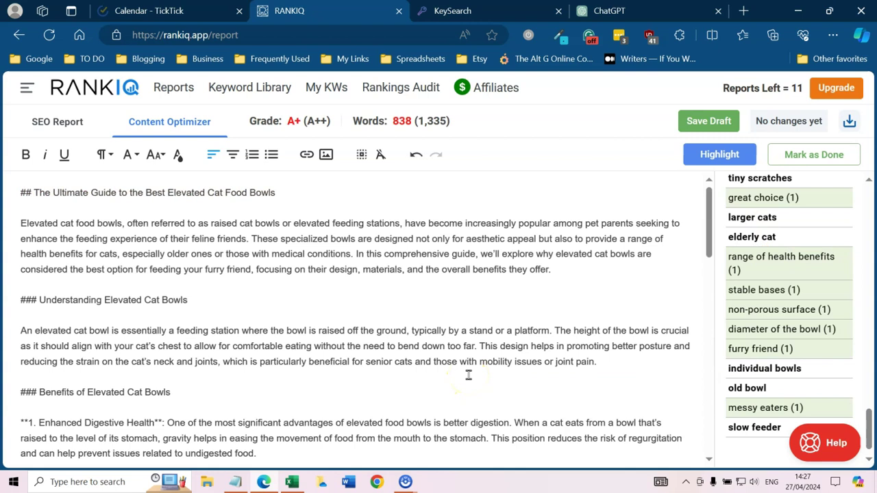
- Delete the heading "## The Ultimate Guide to the Best Elevated Cat Food Bowls" and the blank line beneath it
click(287, 189)
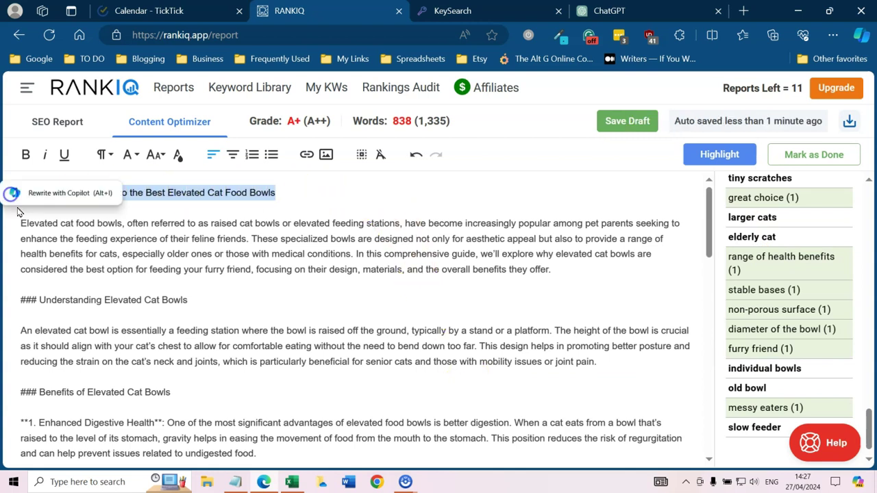
key(Delete)
key(Delete)
key(Delete)
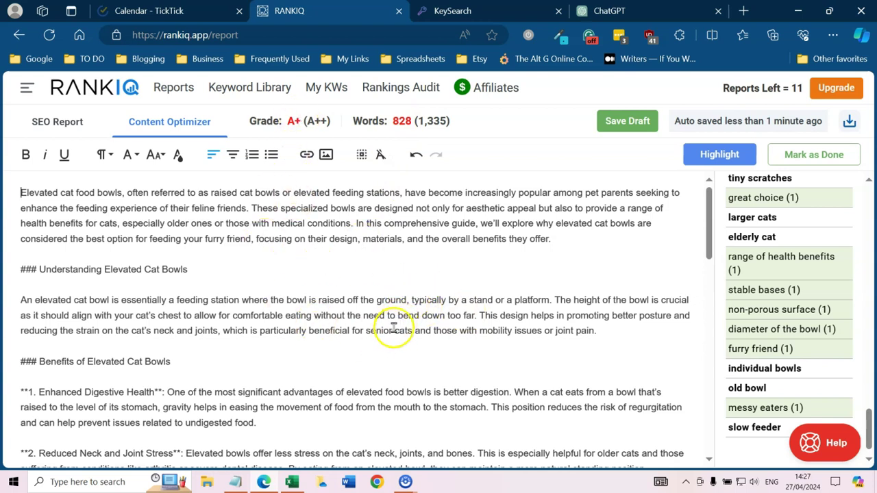
- Examine the pasted article's sections on understanding elevated bowls, their benefits and choosing the right material
scroll(396, 322, down, 1)
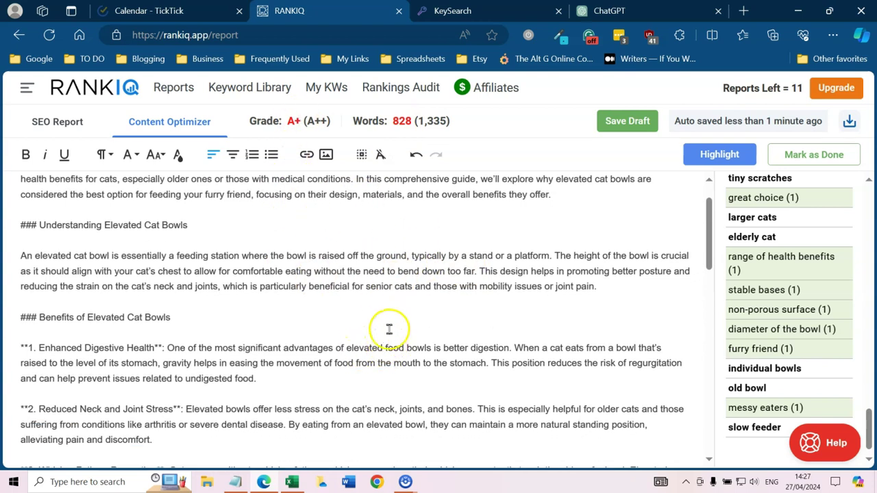
scroll(387, 331, down, 1)
scroll(274, 297, up, 2)
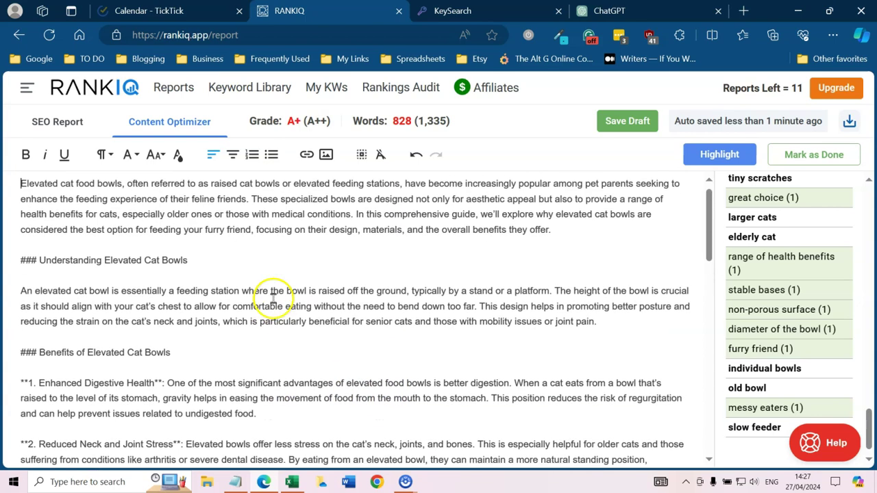
scroll(337, 319, down, 3)
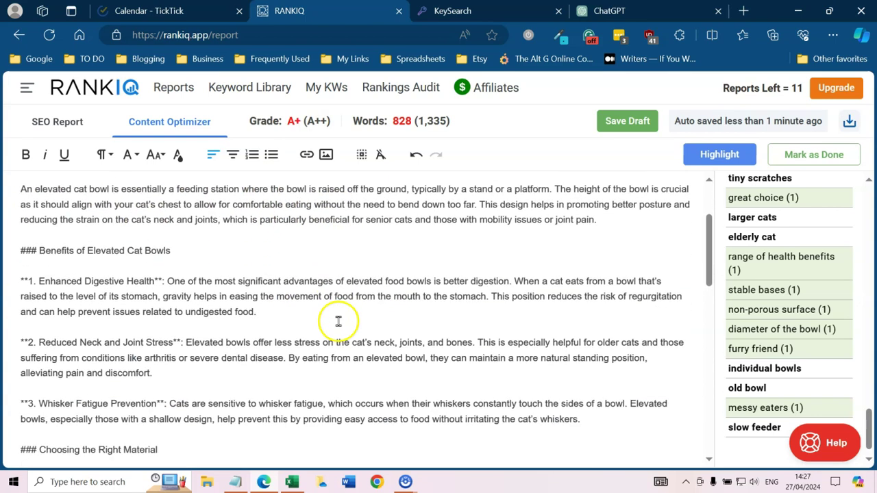
scroll(336, 320, down, 2)
scroll(336, 319, up, 2)
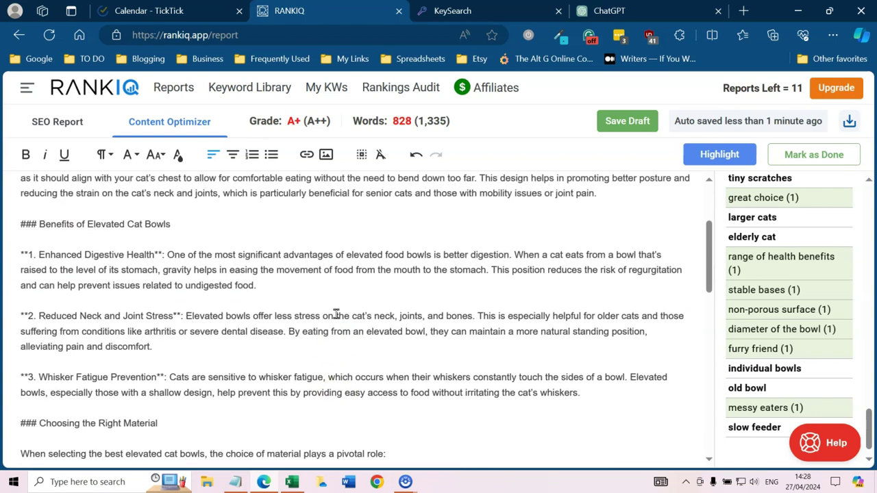
scroll(308, 315, down, 4)
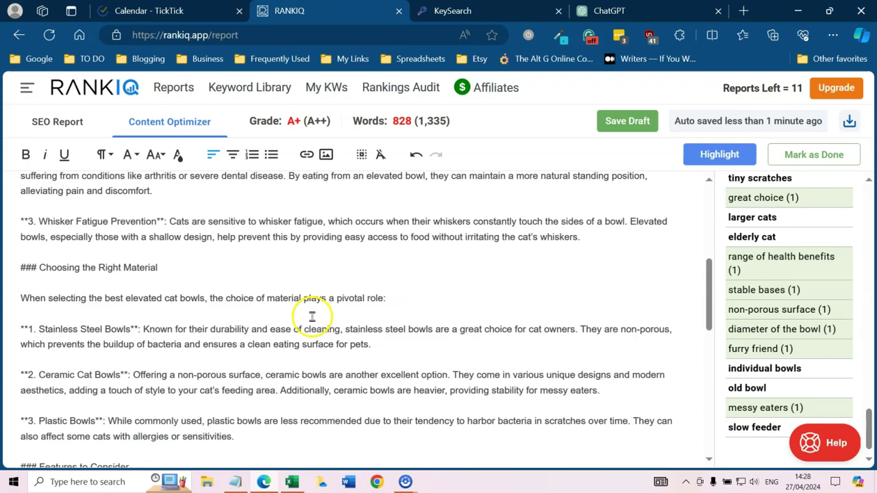
scroll(312, 312, up, 2)
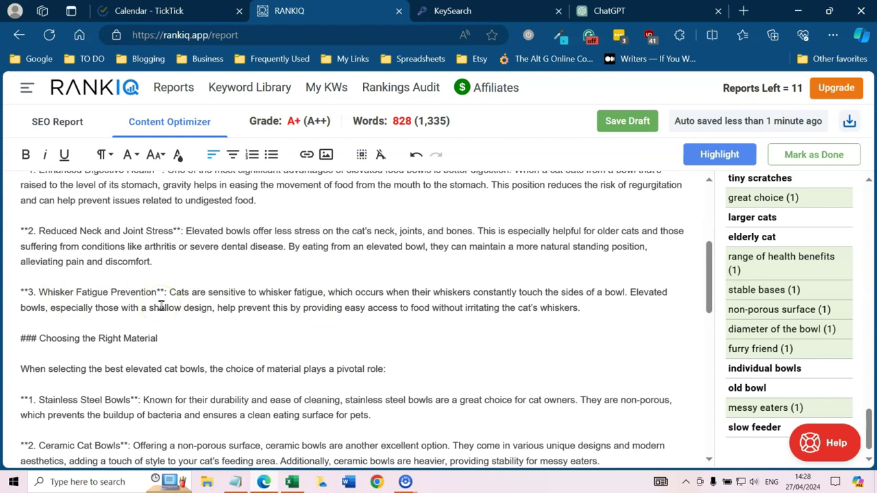
- Filter the Content Optimizer's suggested keywords to show only the unused ones
scroll(161, 305, down, 5)
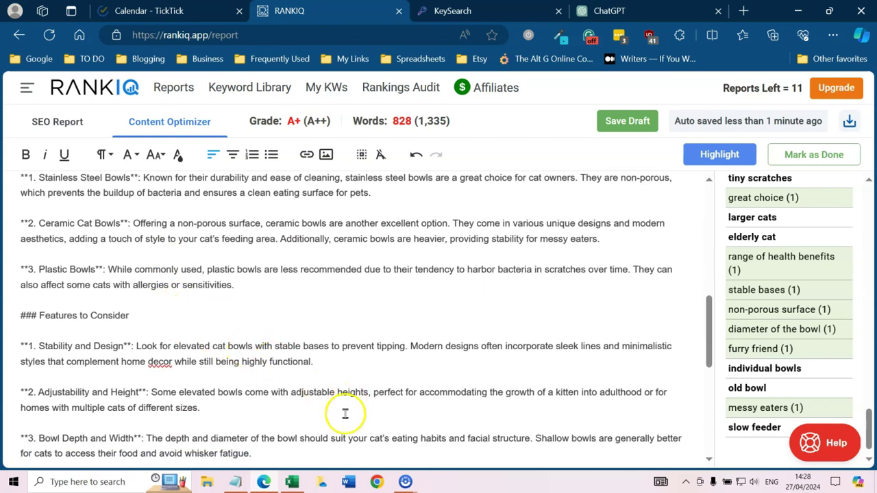
scroll(345, 412, up, 9)
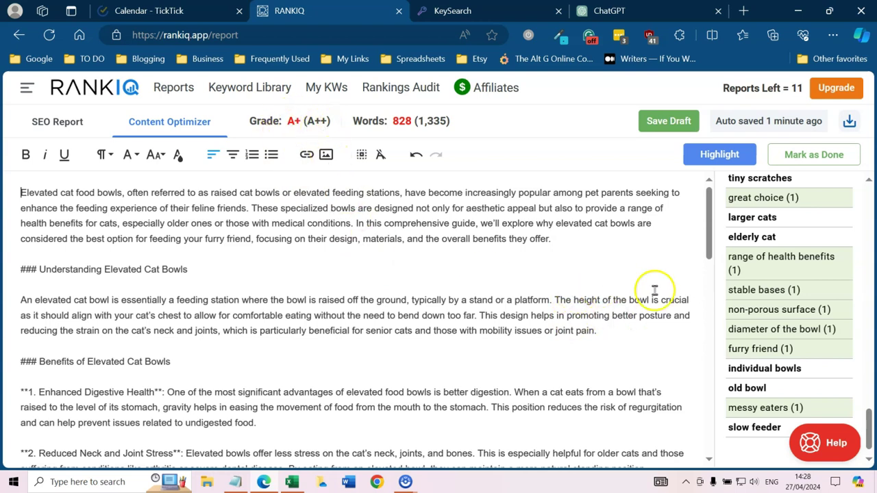
scroll(795, 302, up, 3)
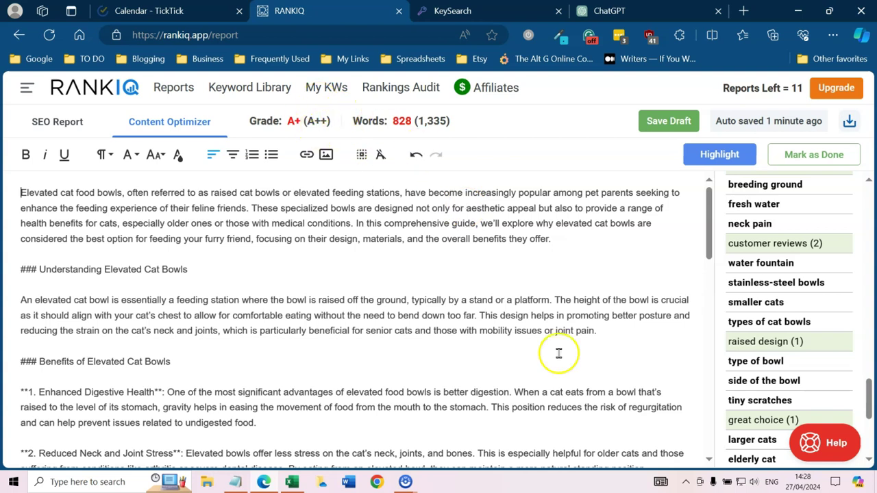
scroll(805, 312, up, 3)
scroll(811, 311, up, 10)
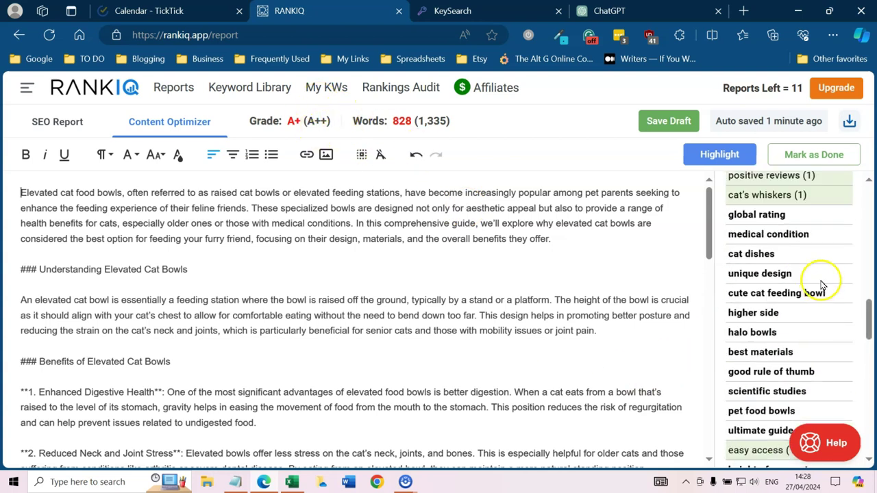
scroll(843, 274, up, 5)
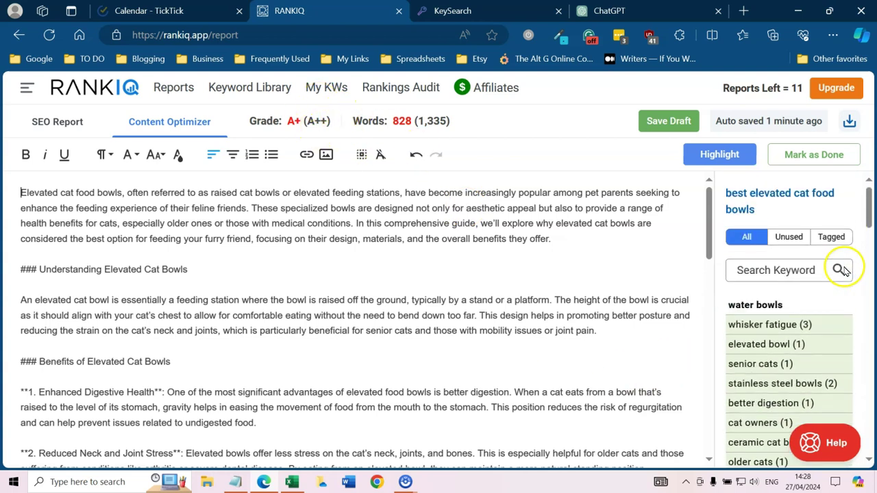
click(790, 240)
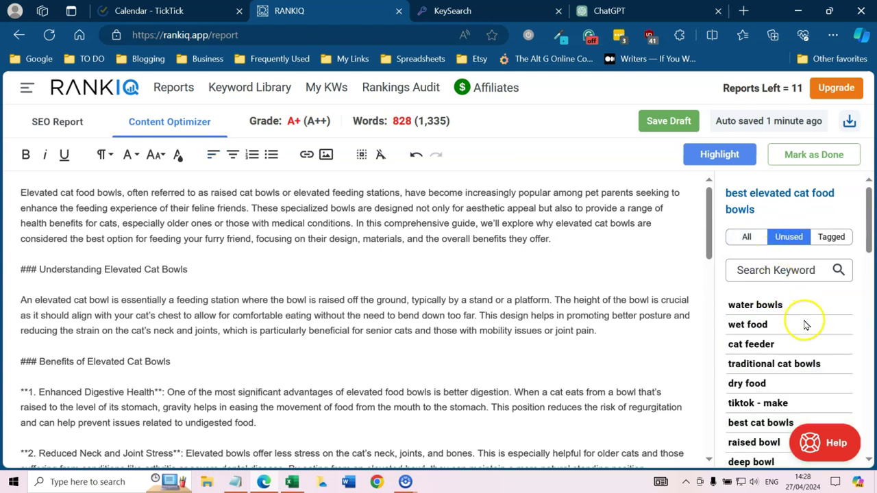
- Extend the article's "Features to Consider" heading with "When Choosing the Best Cat Bowls"
scroll(806, 326, down, 2)
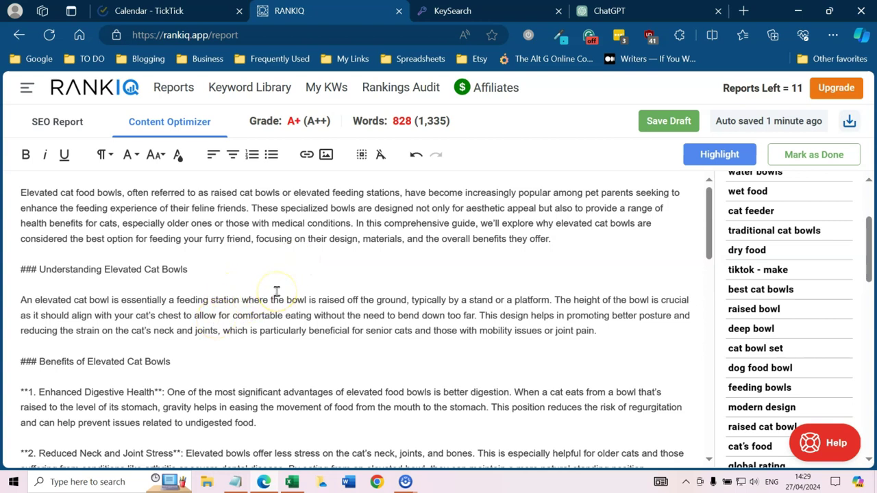
scroll(276, 291, down, 4)
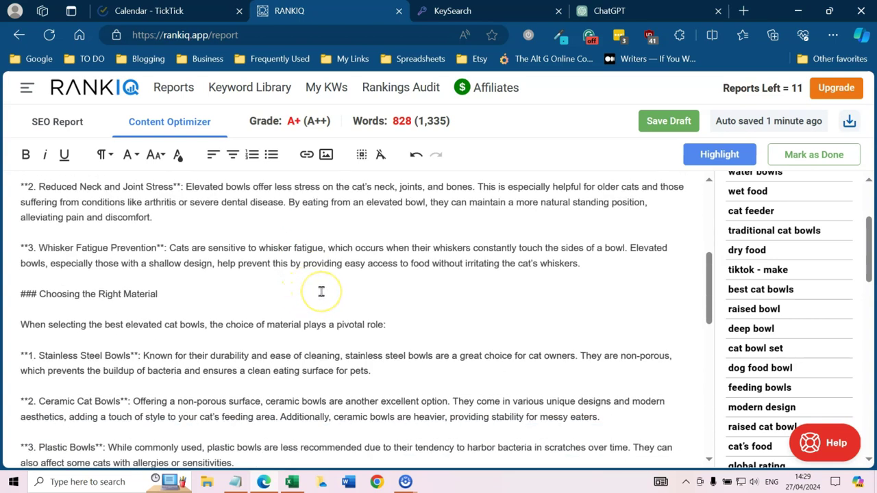
scroll(321, 292, down, 3)
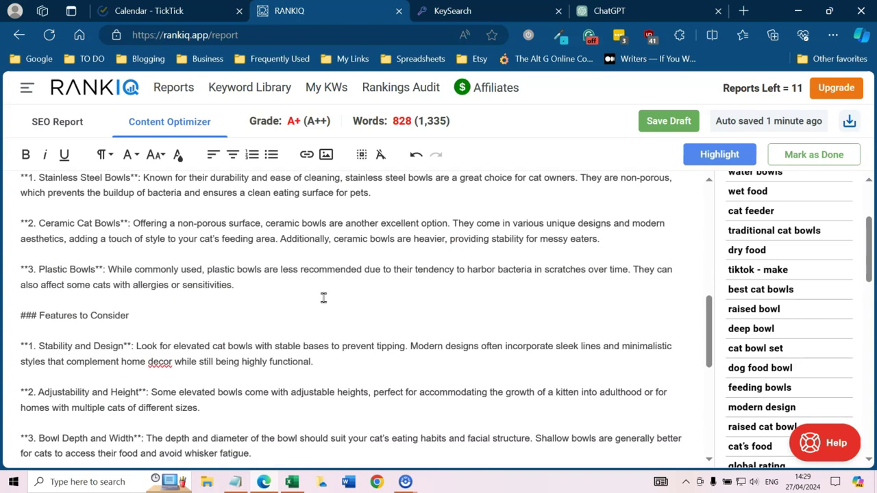
scroll(323, 298, down, 1)
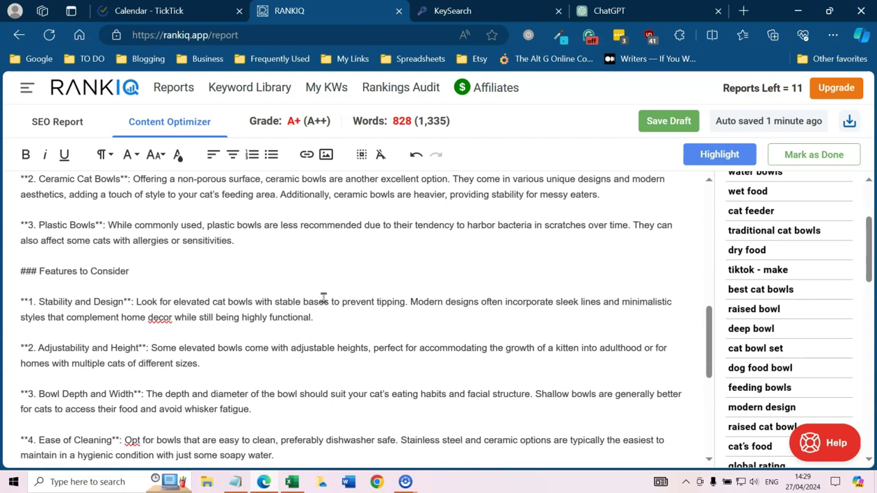
click(139, 272)
text(When Choosing the Best Cat Bowls)
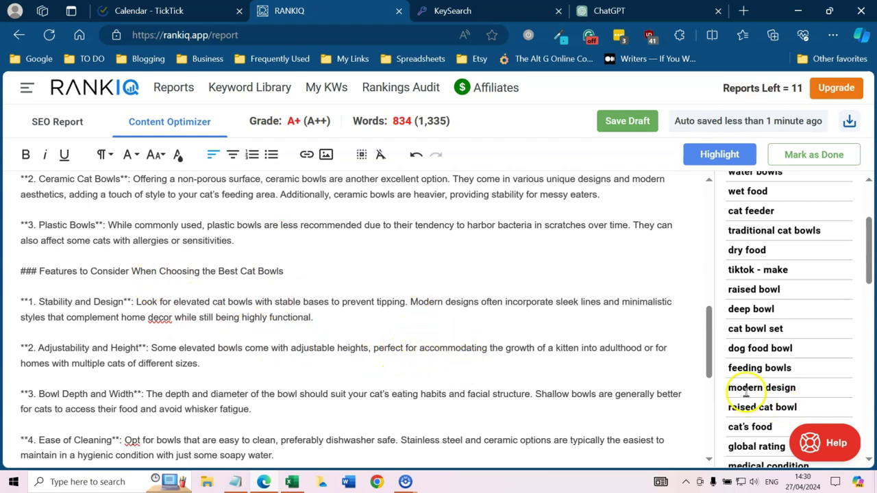
- Add "Measure the height of your cat before choosing a raised cat bowl on Amazon." to the end of the Adjustability and Height paragraph
scroll(778, 384, down, 1)
scroll(777, 354, down, 2)
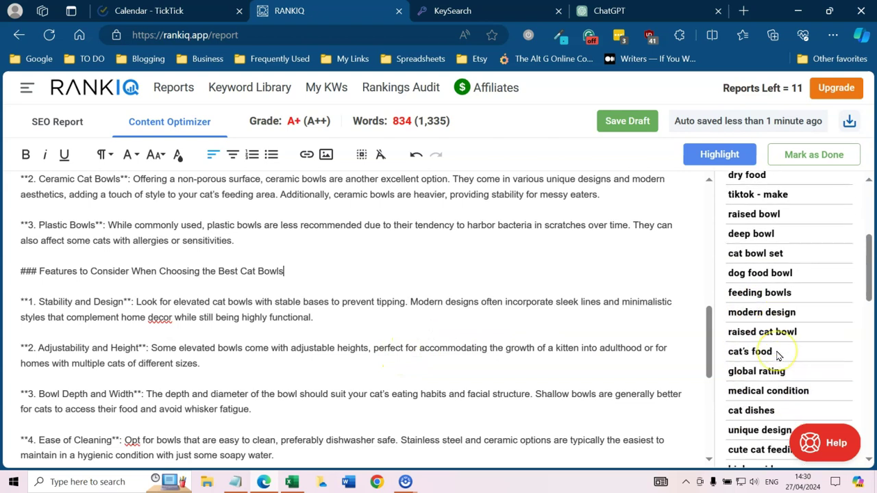
scroll(776, 354, down, 1)
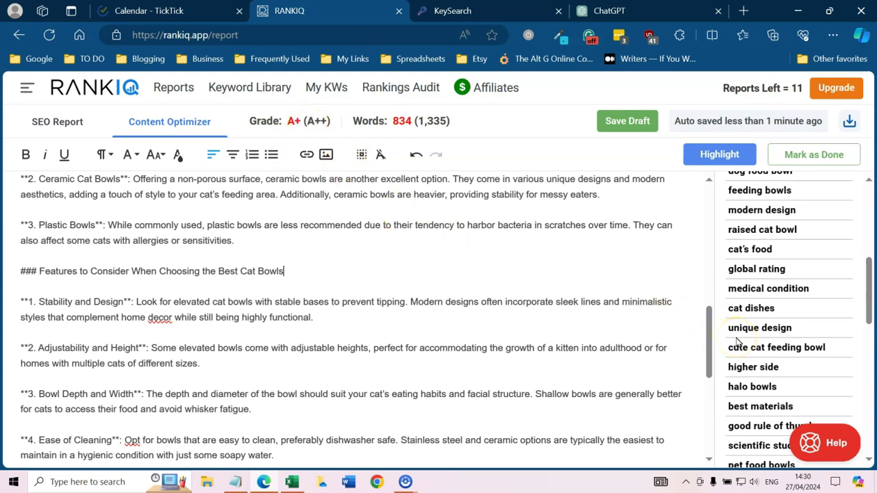
scroll(738, 341, down, 1)
scroll(731, 340, down, 1)
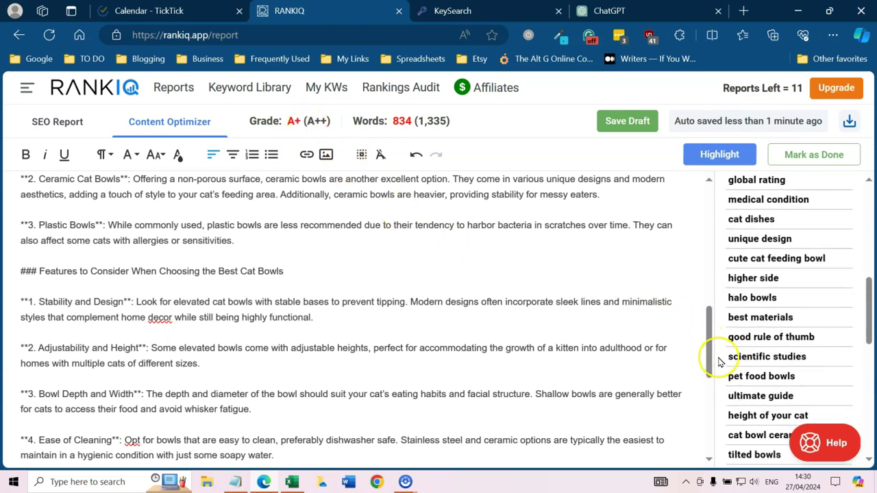
scroll(439, 357, down, 1)
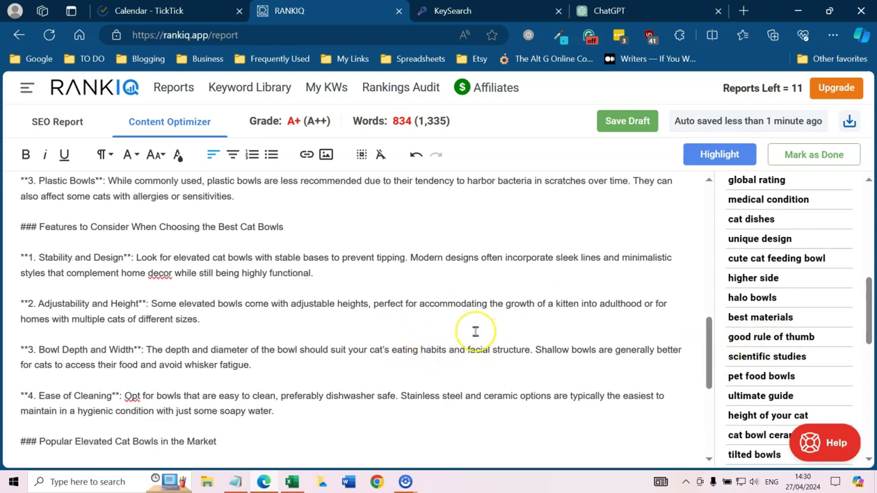
scroll(480, 325, down, 1)
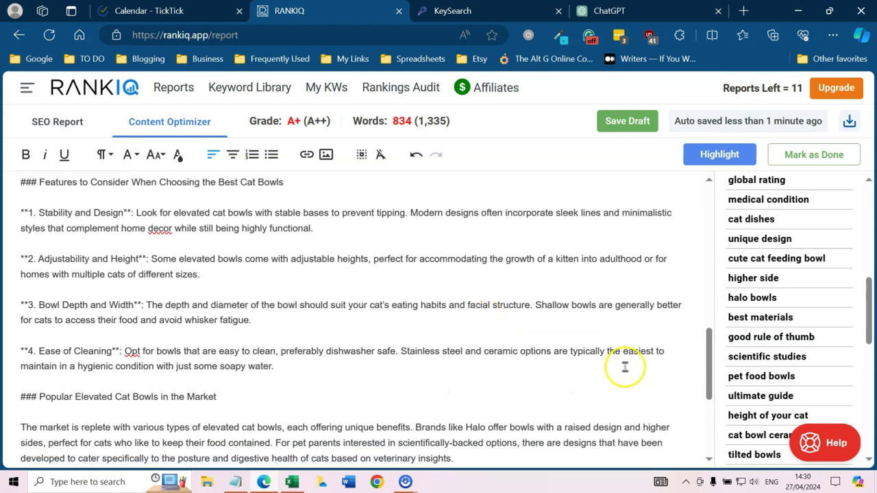
scroll(784, 376, down, 1)
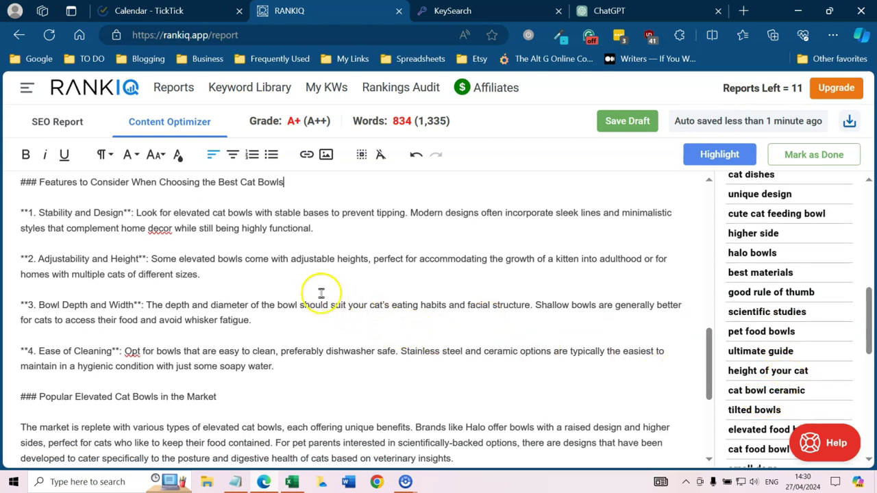
click(243, 270)
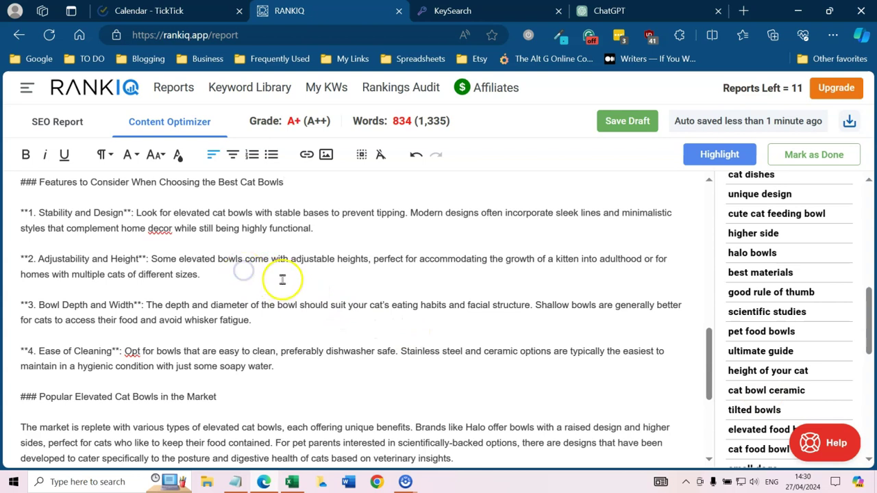
click(386, 268)
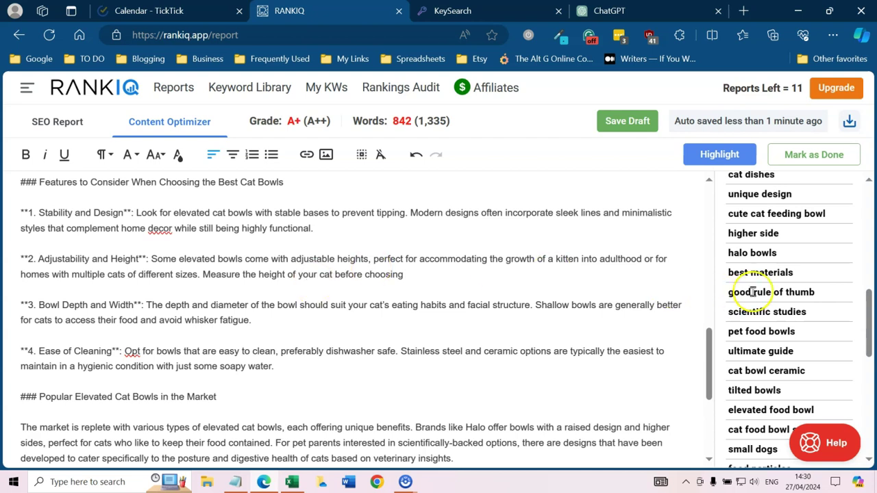
scroll(773, 289, up, 3)
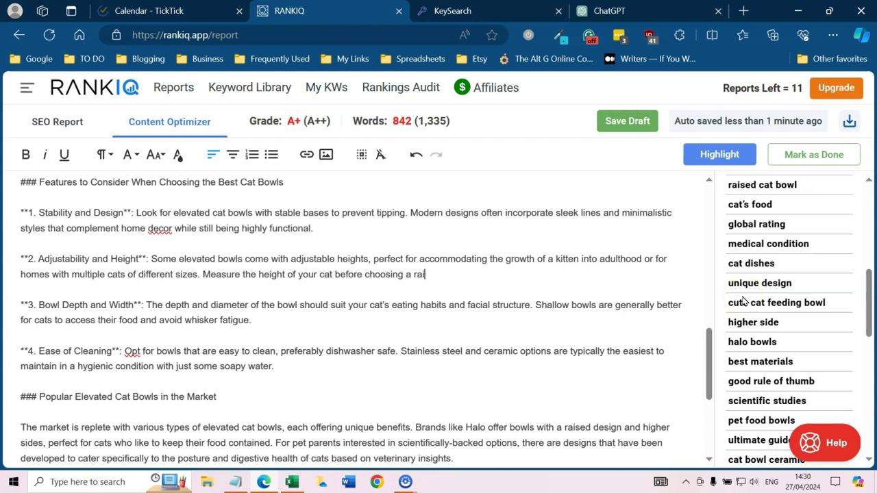
text(bowl )
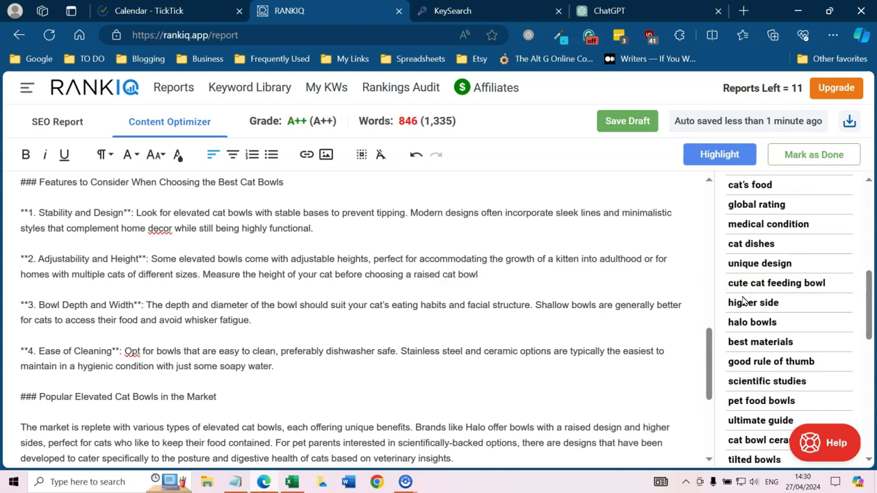
text(on Amazon.)
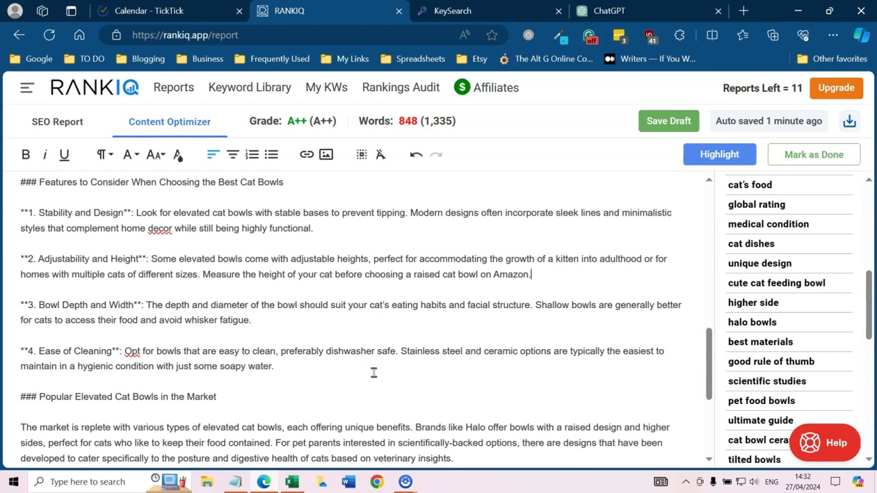
- Leave the report and return to the main Reports page for running new reports
click(91, 87)
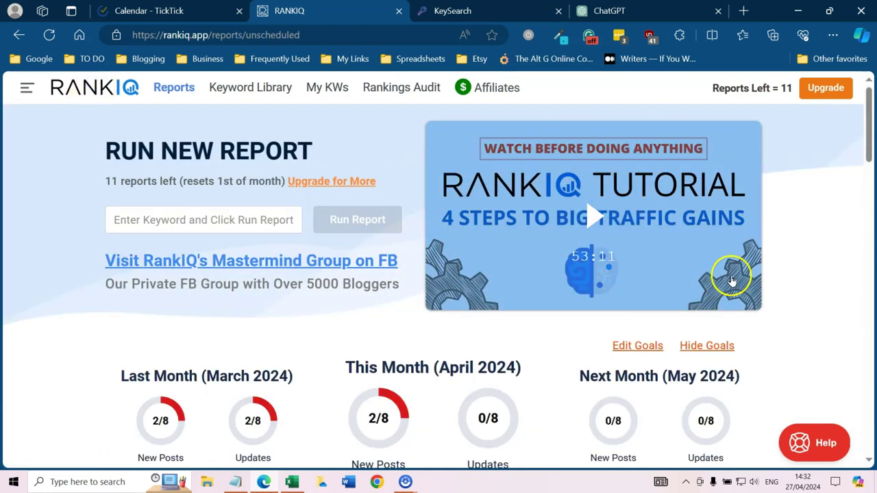